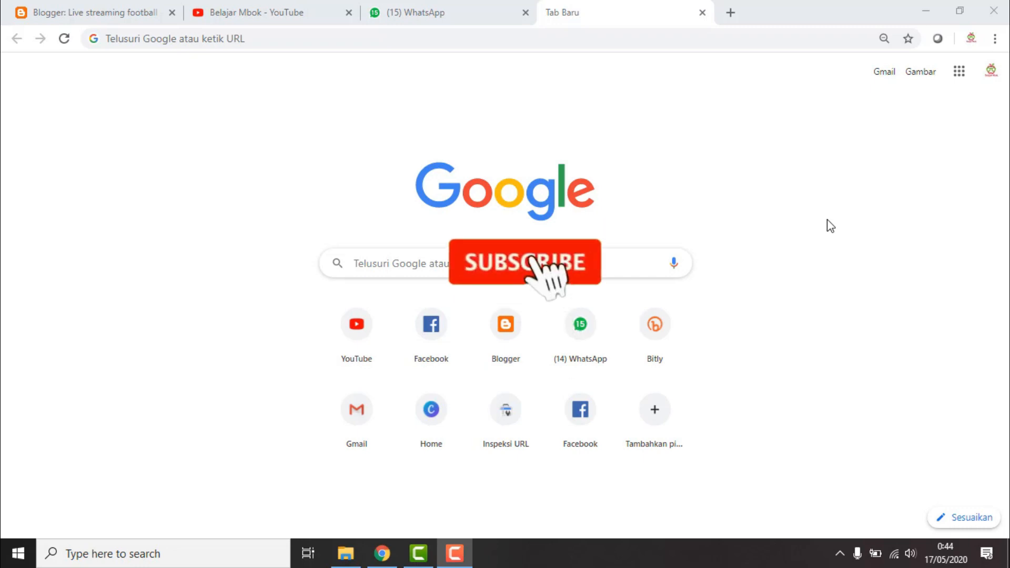
{"action": "left_click", "coordinate": [447, 38]}
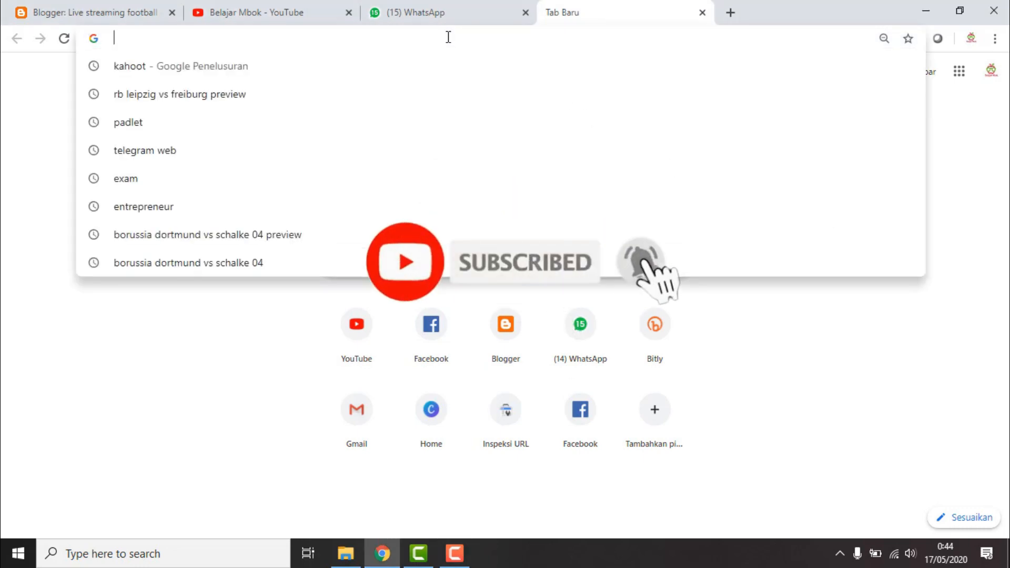
{"action": "type", "text": "https://kahoot.com/"}
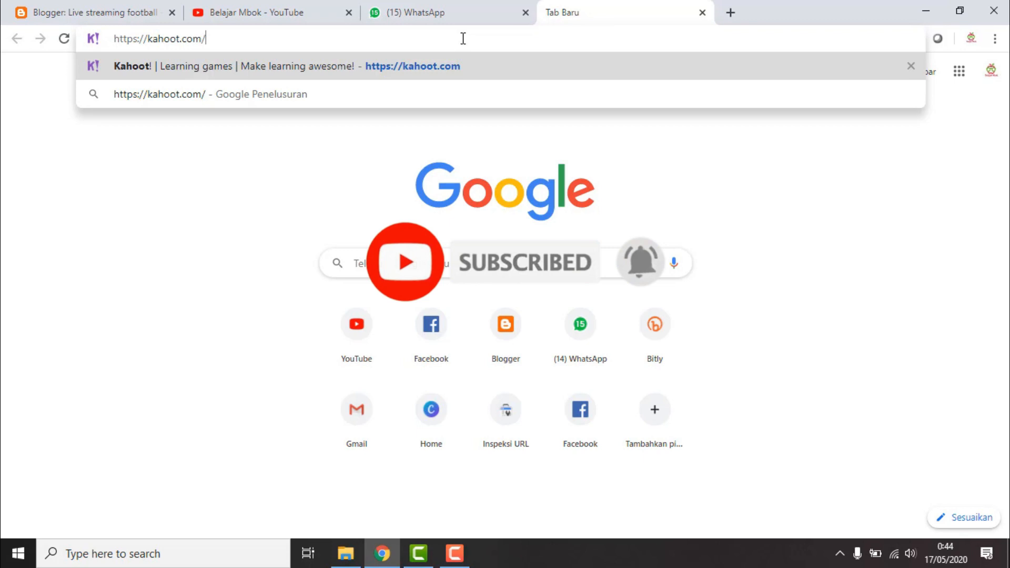
{"action": "key", "text": "Return"}
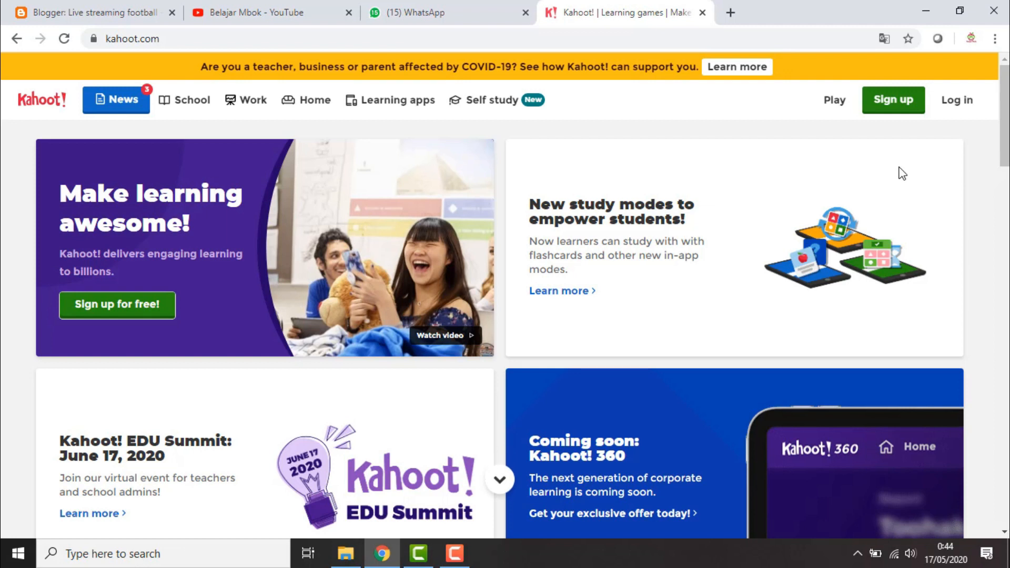
Step: Start signing up for an account, choosing Teacher as the account type and School as the workplace
{"action": "left_click", "coordinate": [905, 104]}
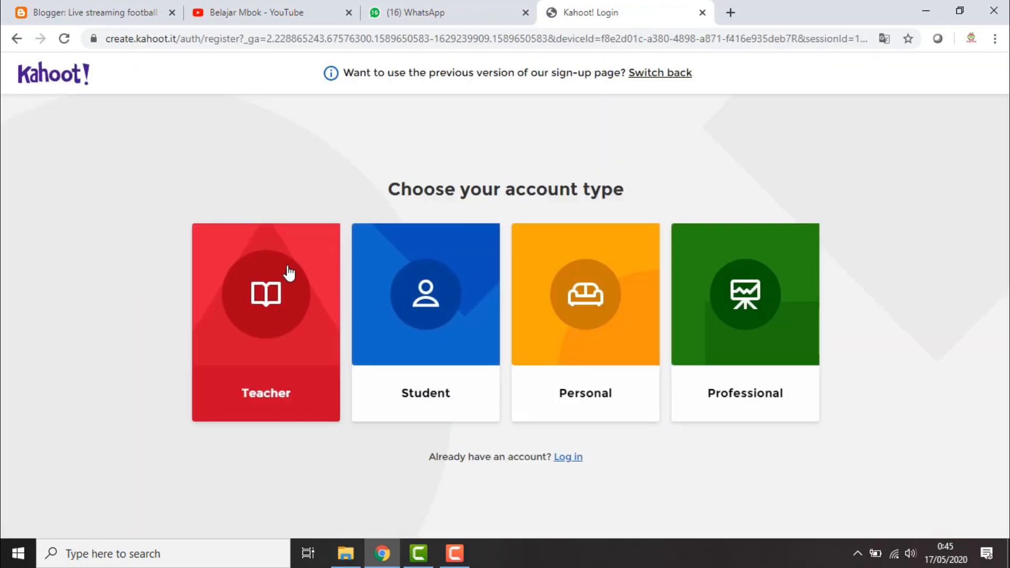
{"action": "left_click", "coordinate": [273, 302]}
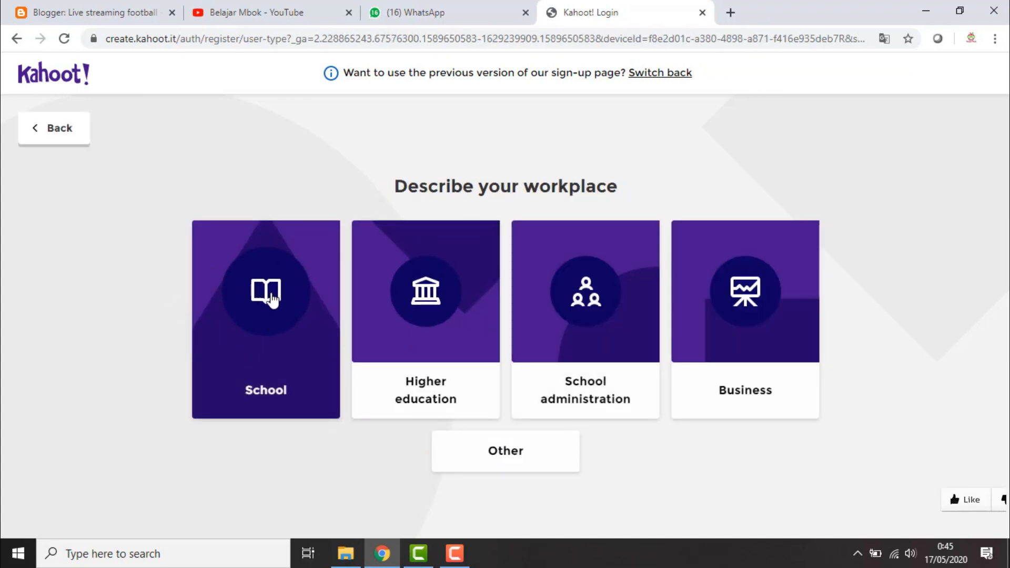
{"action": "left_click", "coordinate": [287, 323]}
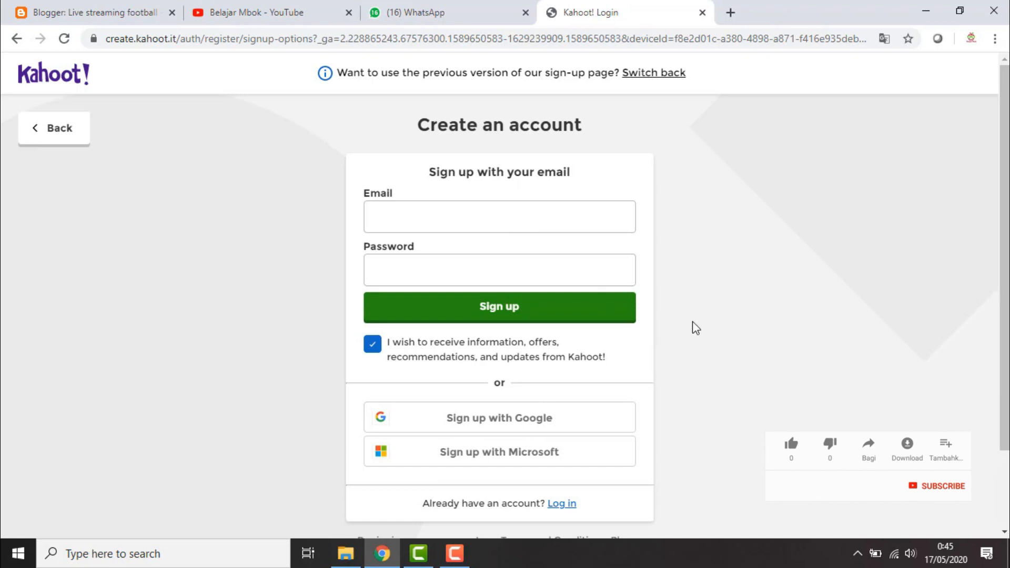
Step: Sign up with Google, using the existing Gmail account listed last among the saved accounts
{"action": "scroll", "coordinate": [684, 330], "scroll_direction": "down", "scroll_amount": 2}
{"action": "scroll", "coordinate": [676, 337], "scroll_direction": "up", "scroll_amount": 2}
{"action": "scroll", "coordinate": [677, 316], "scroll_direction": "down", "scroll_amount": 2}
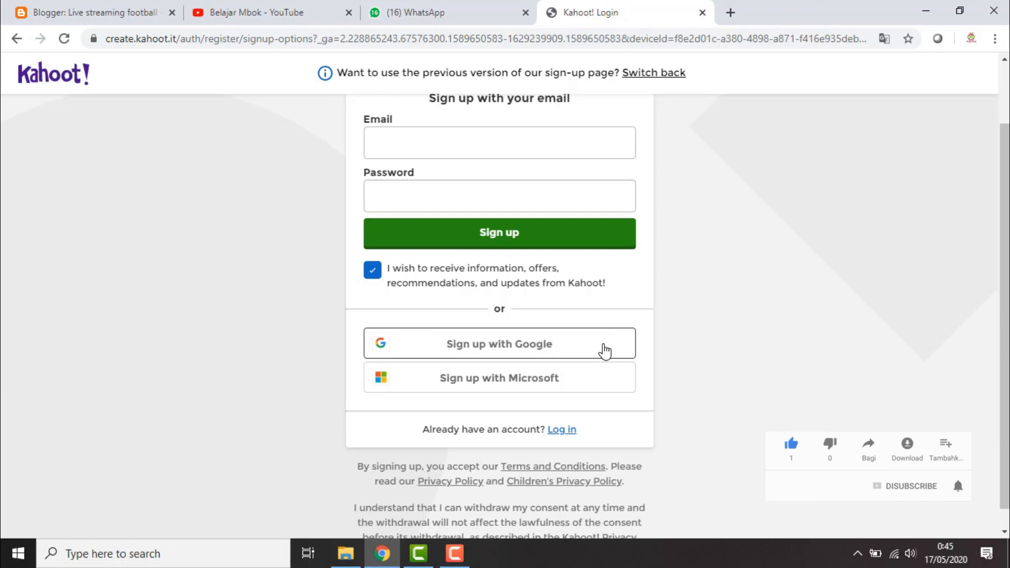
{"action": "left_click", "coordinate": [606, 351]}
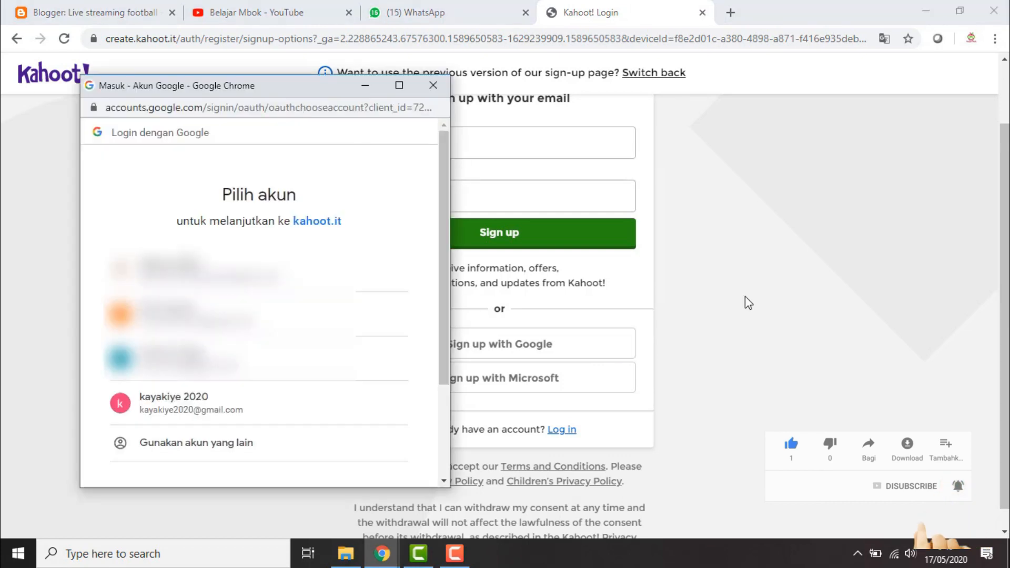
{"action": "scroll", "coordinate": [376, 275], "scroll_direction": "down", "scroll_amount": 1}
{"action": "scroll", "coordinate": [376, 276], "scroll_direction": "down", "scroll_amount": 2}
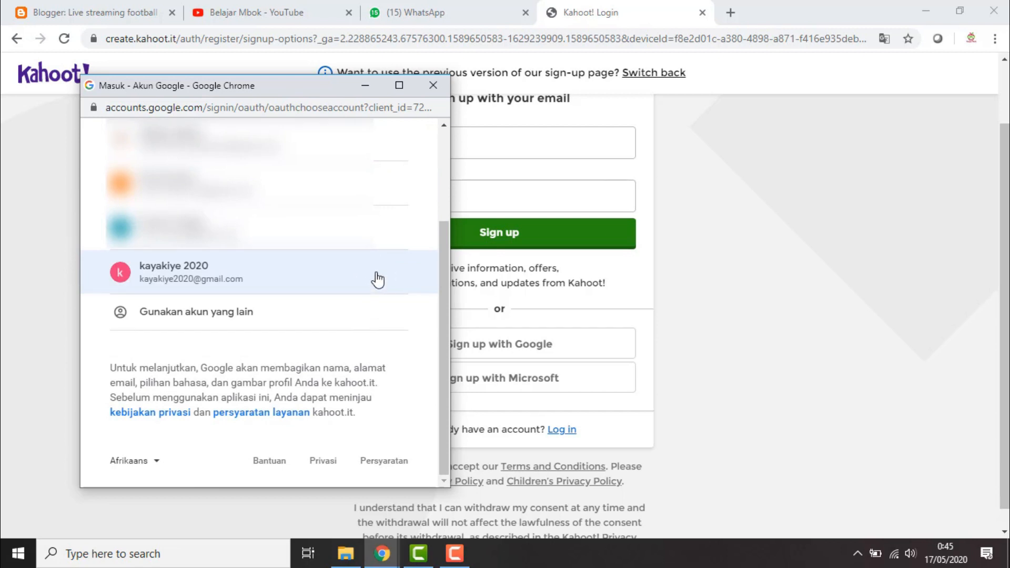
{"action": "left_click", "coordinate": [402, 279]}
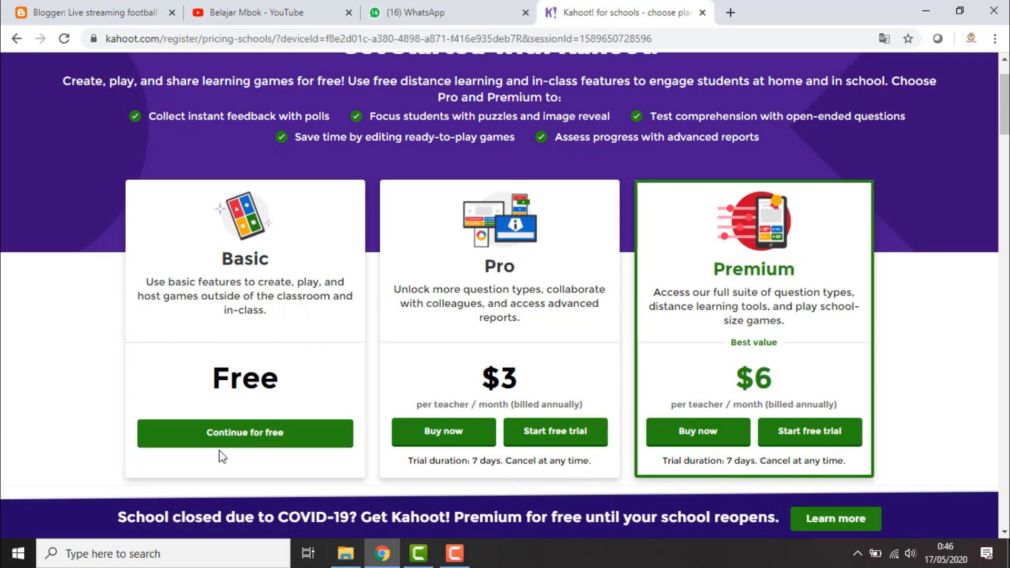
Step: Continue with the free Basic plan and get through the welcome dialogs, skipping the intro and dismissing the announcement banner
{"action": "left_click", "coordinate": [228, 436]}
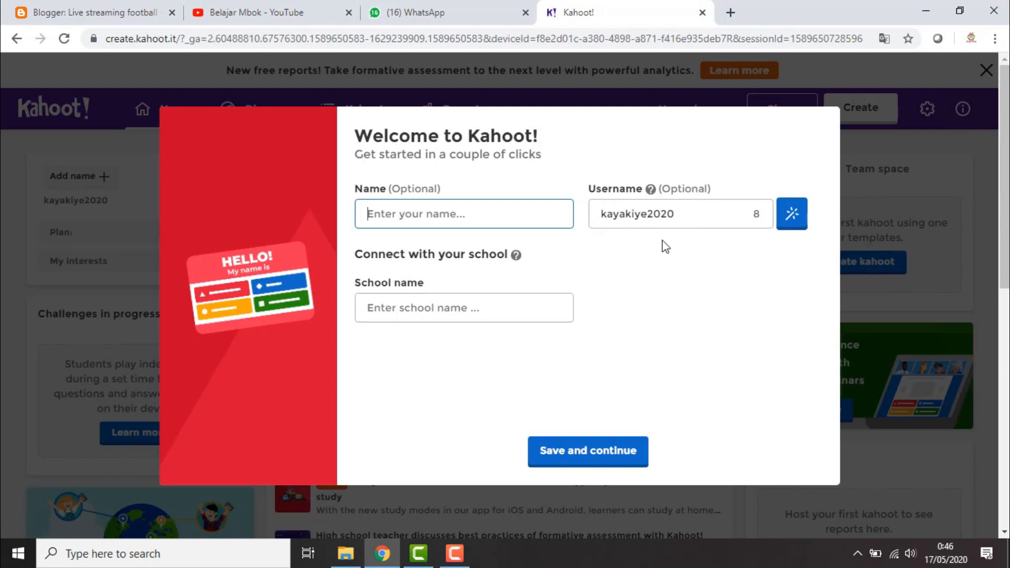
{"action": "left_click", "coordinate": [596, 455]}
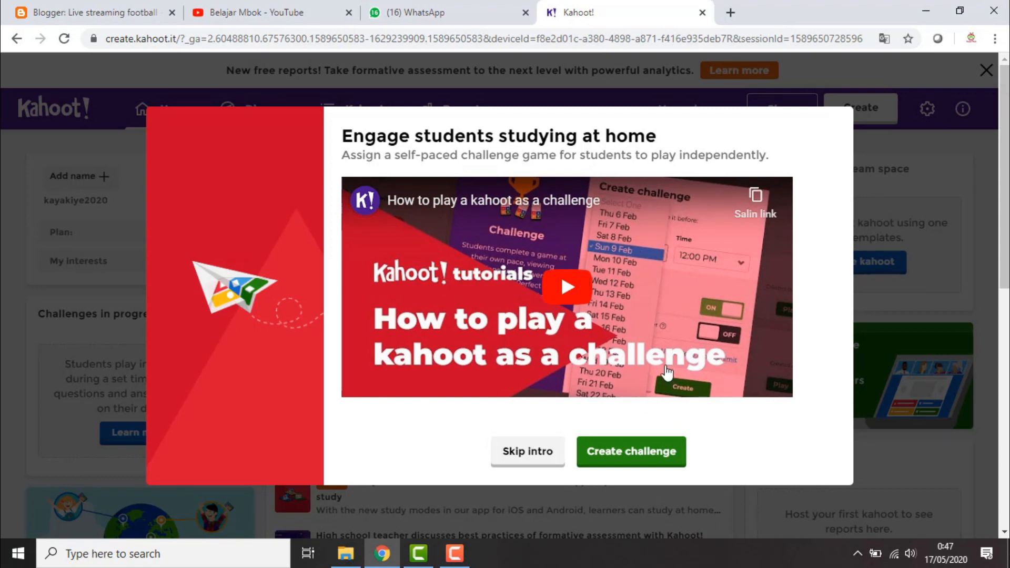
{"action": "left_click", "coordinate": [542, 461]}
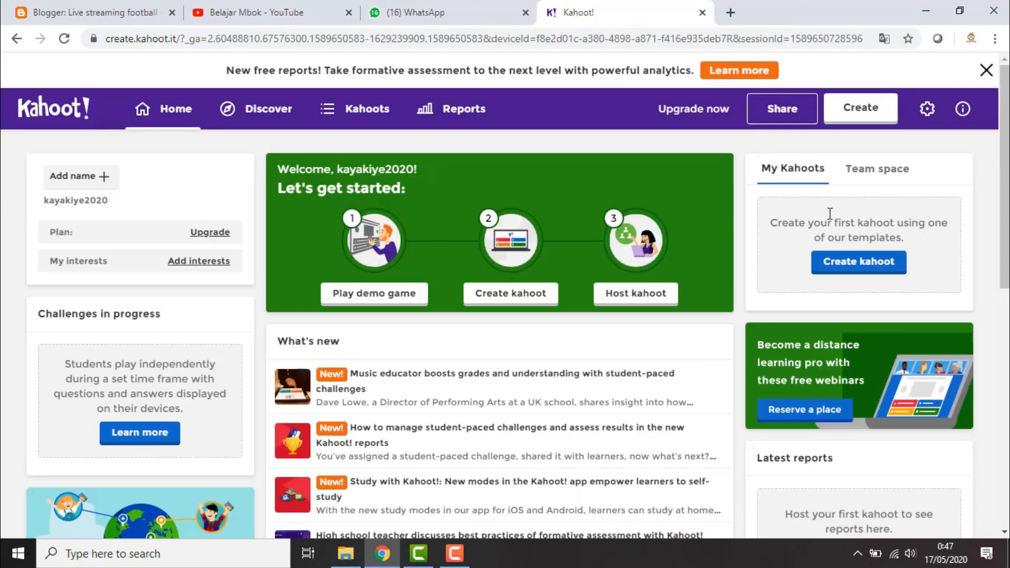
{"action": "left_click", "coordinate": [987, 70]}
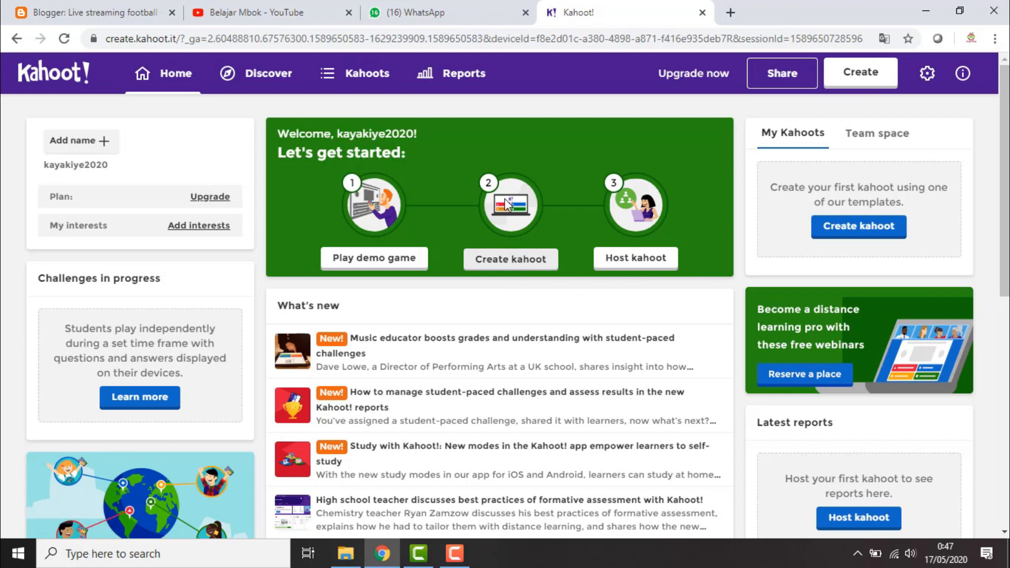
Step: Create a new blank kahoot and enter "bapak ekonomi modern" as the first question
{"action": "left_click", "coordinate": [861, 77]}
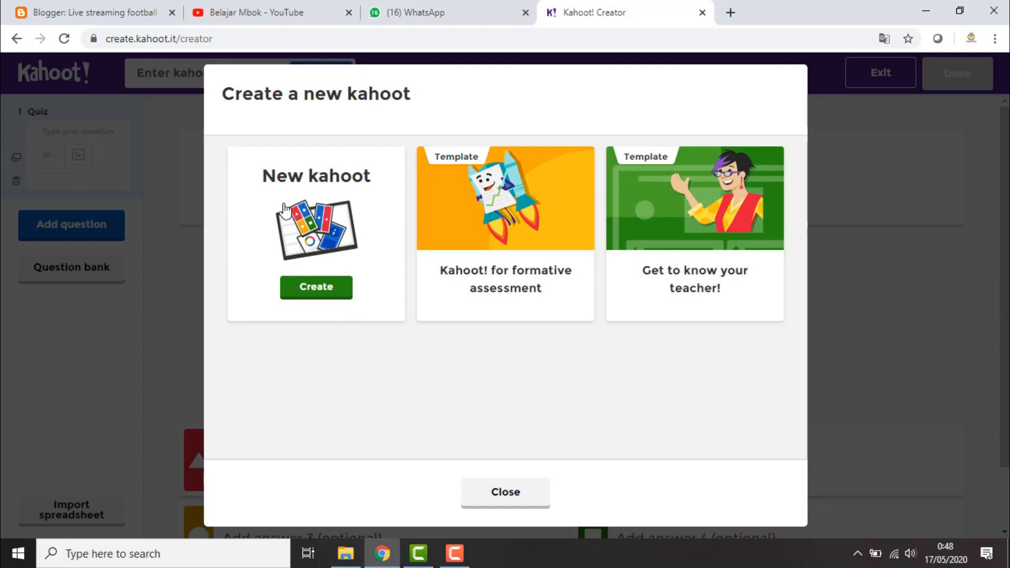
{"action": "left_click", "coordinate": [357, 224]}
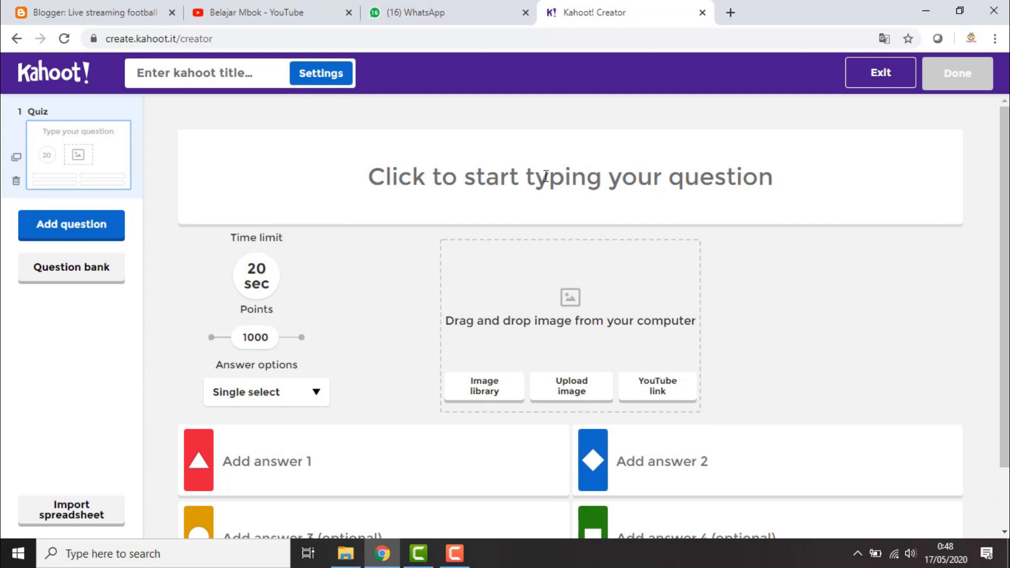
{"action": "left_click", "coordinate": [330, 172]}
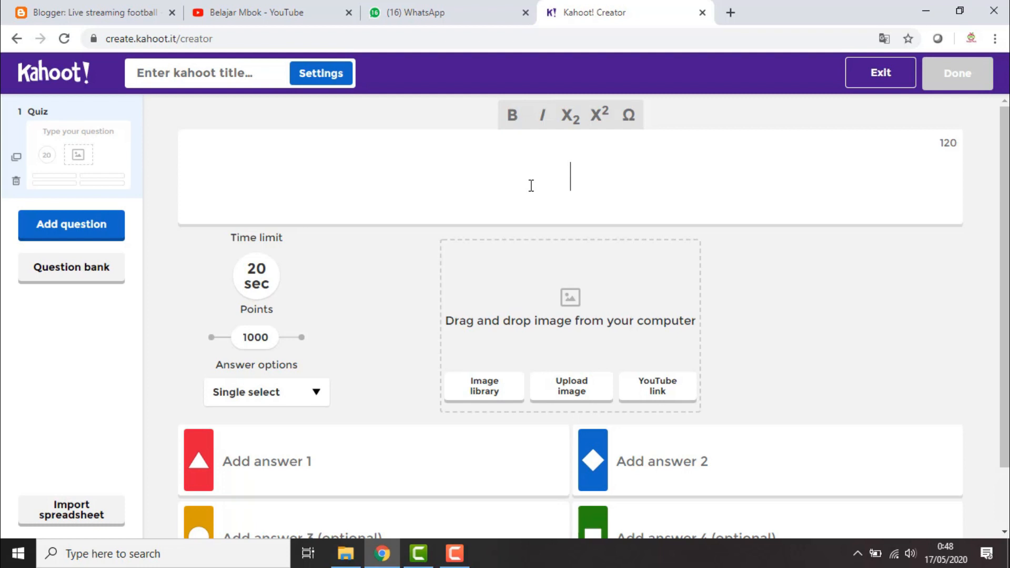
{"action": "type", "text": "bapak ekonomi modern"}
{"action": "left_click", "coordinate": [861, 318]}
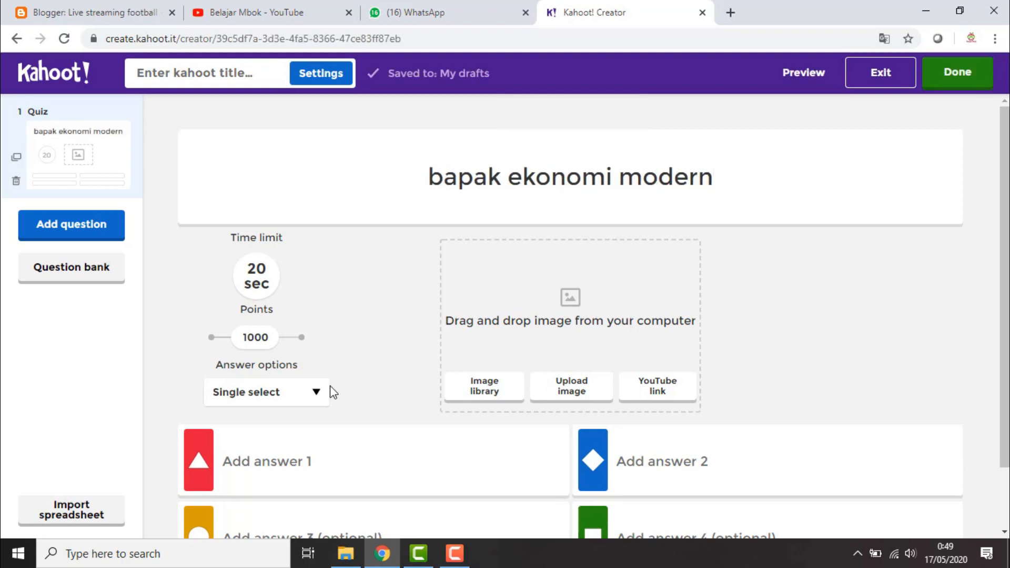
Step: Set the first question's time limit to 60 seconds and its points to 1000, keeping the answers as single select
{"action": "left_click", "coordinate": [322, 398]}
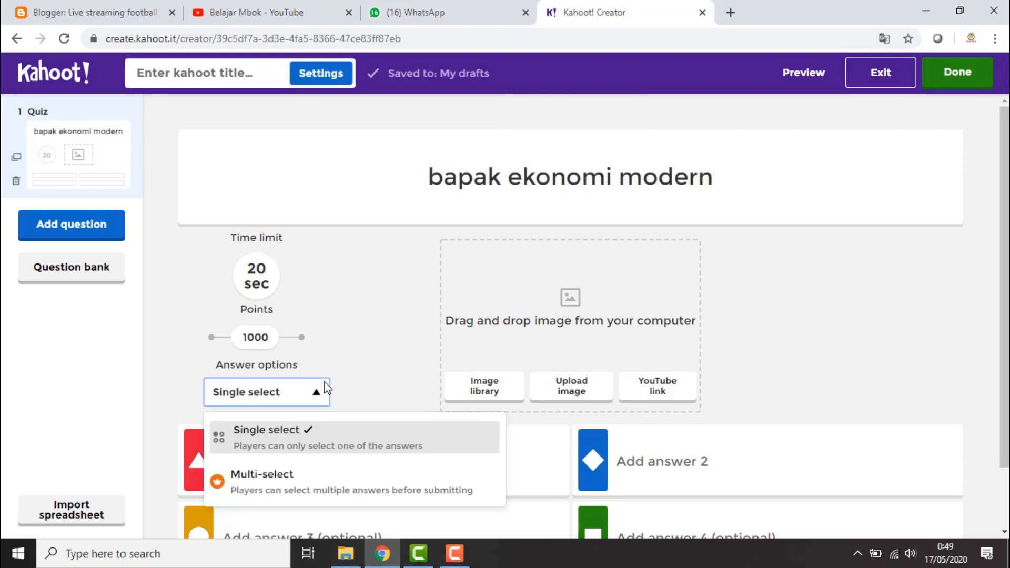
{"action": "left_click", "coordinate": [317, 396]}
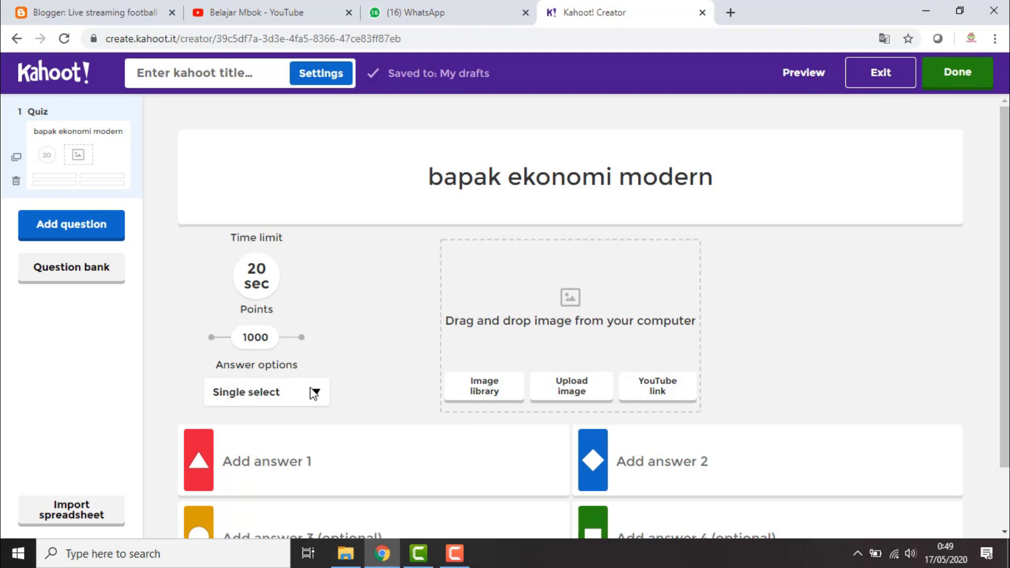
{"action": "left_click", "coordinate": [269, 283]}
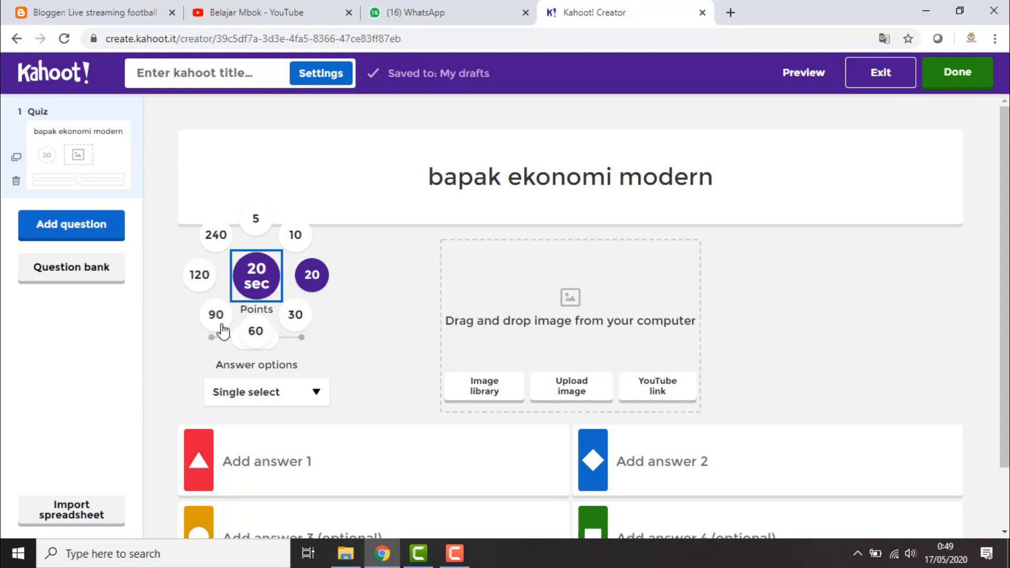
{"action": "left_click", "coordinate": [259, 335]}
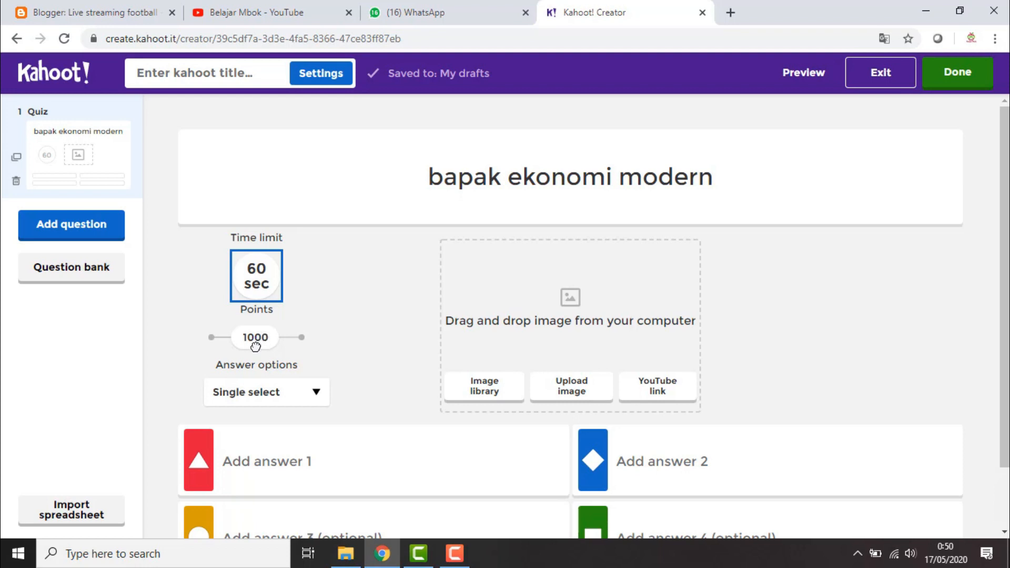
{"action": "left_click_drag", "start_coordinate": [239, 347], "coordinate": [285, 343]}
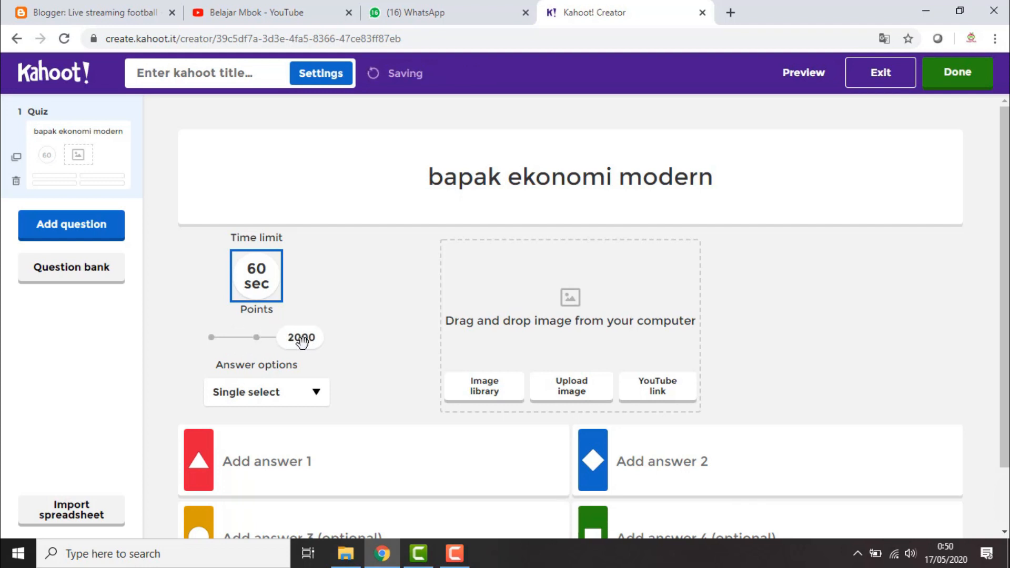
{"action": "left_click_drag", "start_coordinate": [311, 338], "coordinate": [260, 341]}
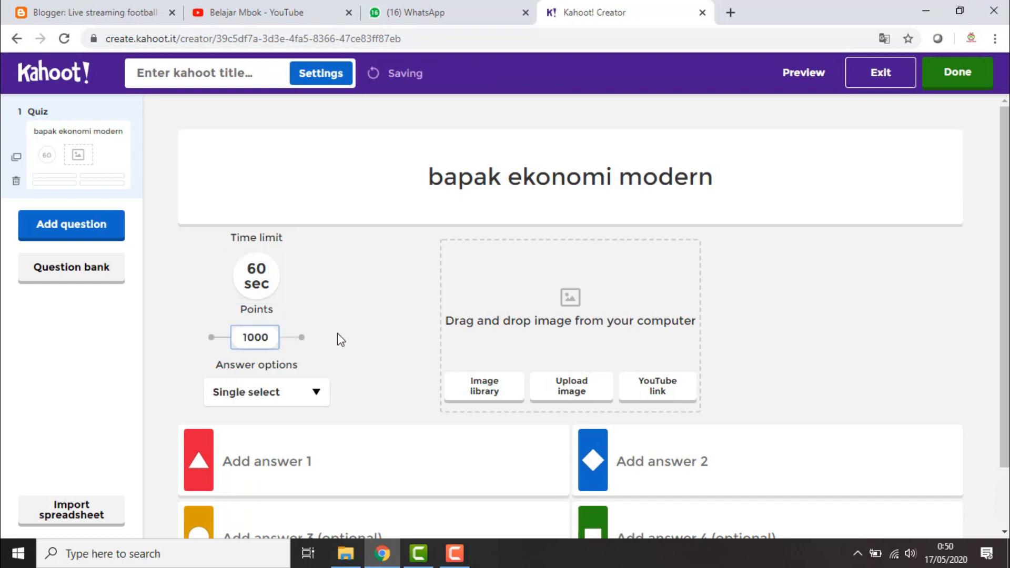
Step: Fill in the first question's four answers: "Karl mark", "adam smith", "keynes" and "david ricardo"
{"action": "scroll", "coordinate": [337, 410], "scroll_direction": "down", "scroll_amount": 2}
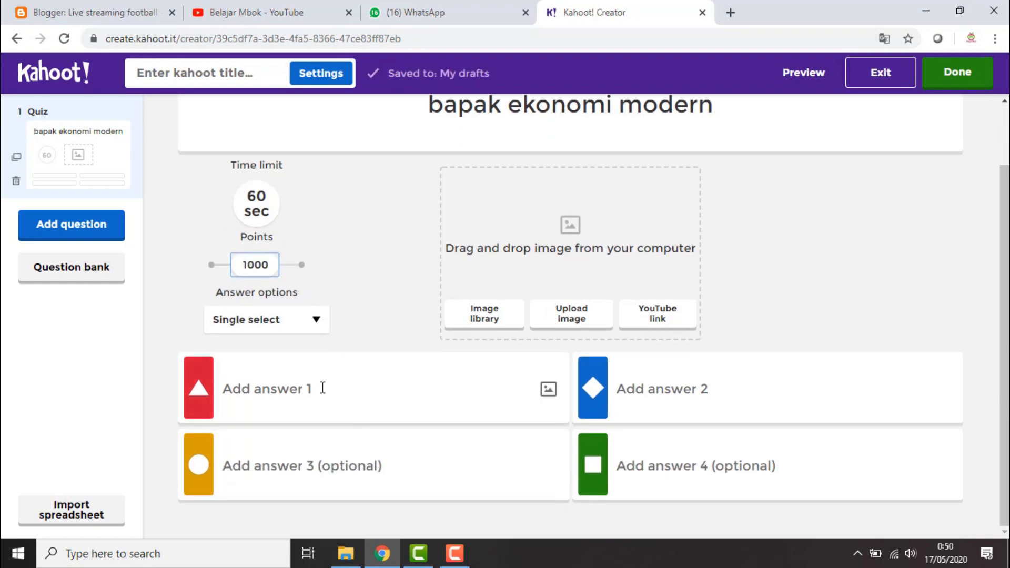
{"action": "left_click", "coordinate": [321, 386]}
{"action": "type", "text": "Karl"}
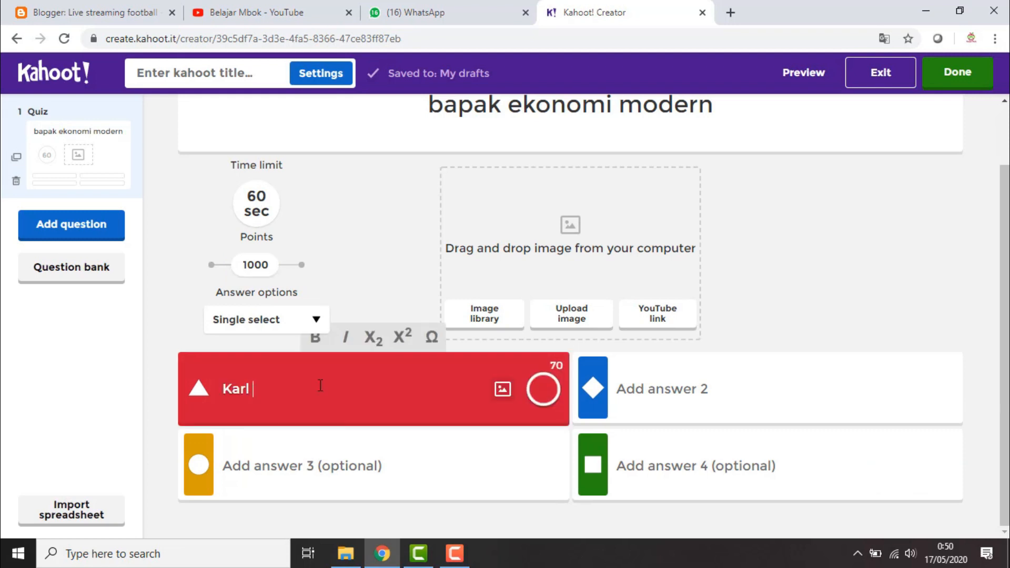
{"action": "type", "text": " mark"}
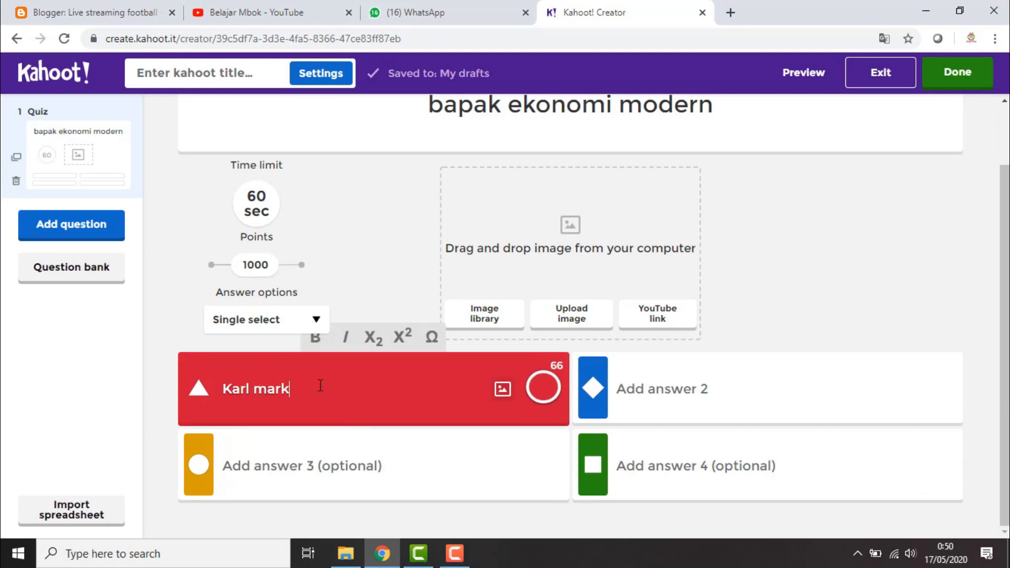
{"action": "left_click", "coordinate": [718, 381]}
{"action": "type", "text": "adam s"}
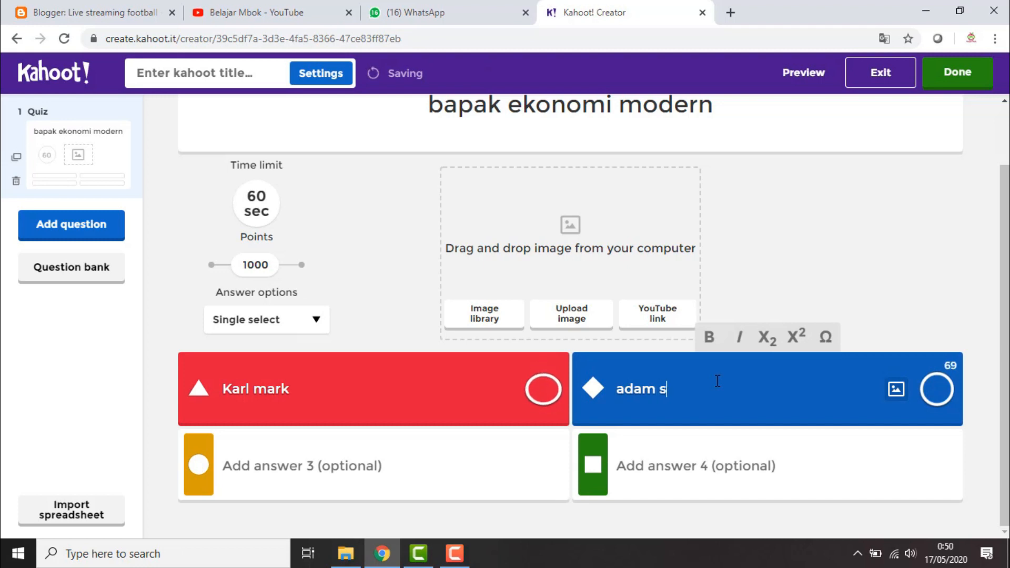
{"action": "type", "text": "mith"}
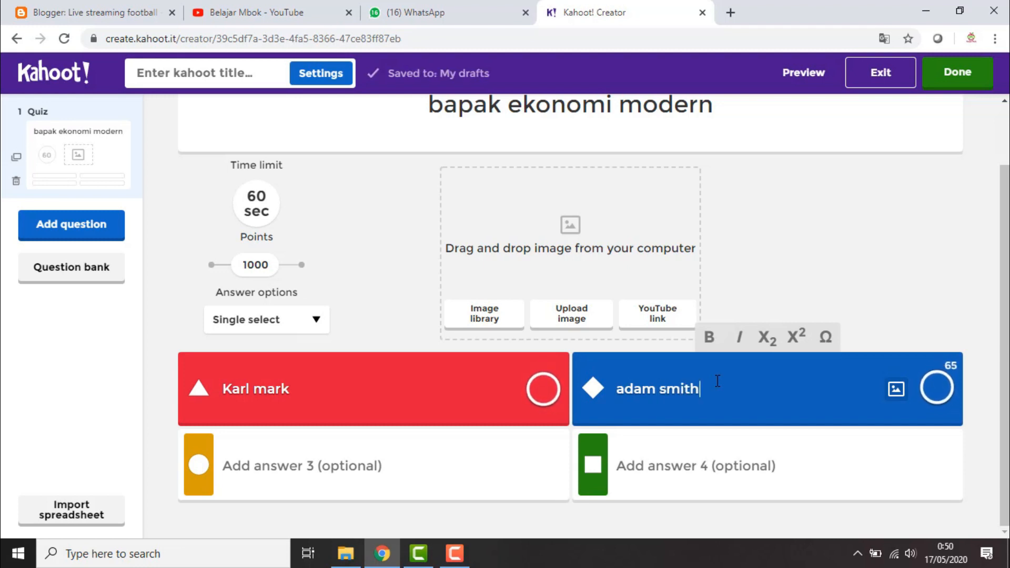
{"action": "left_click", "coordinate": [495, 491]}
{"action": "type", "text": "keynes"}
{"action": "left_click", "coordinate": [696, 467]}
{"action": "type", "text": "david "}
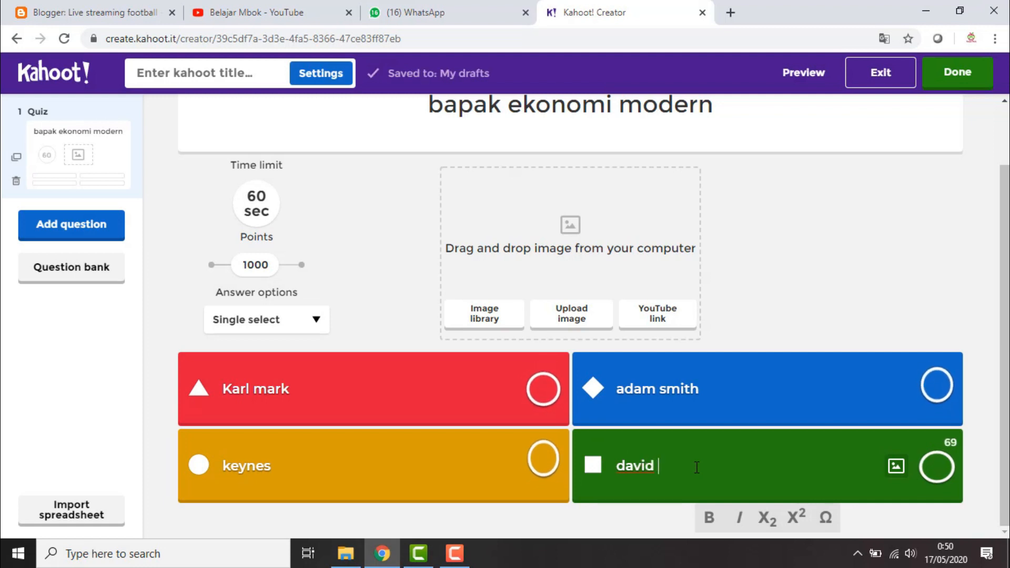
{"action": "type", "text": "ricardo"}
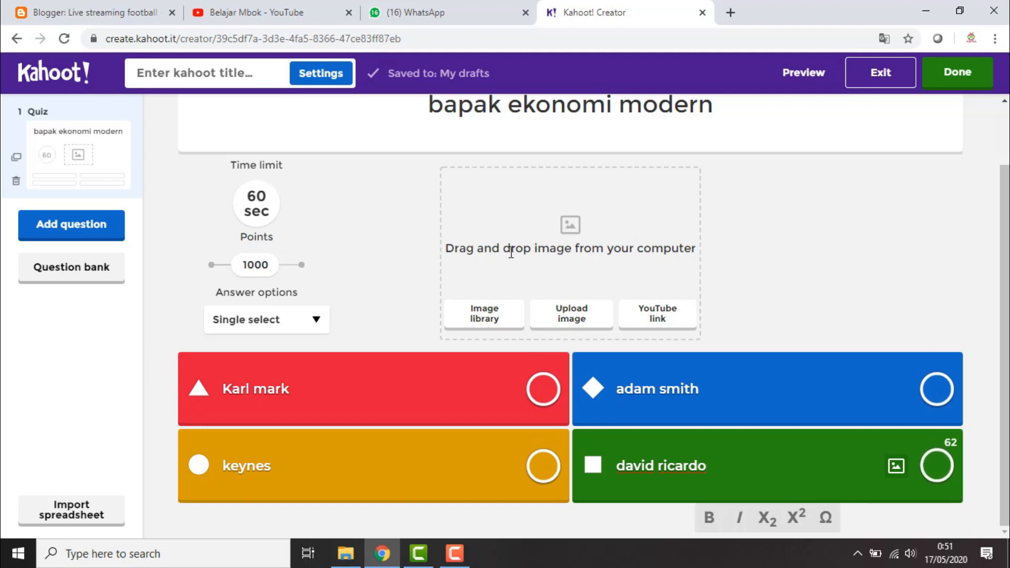
{"action": "left_click", "coordinate": [485, 311]}
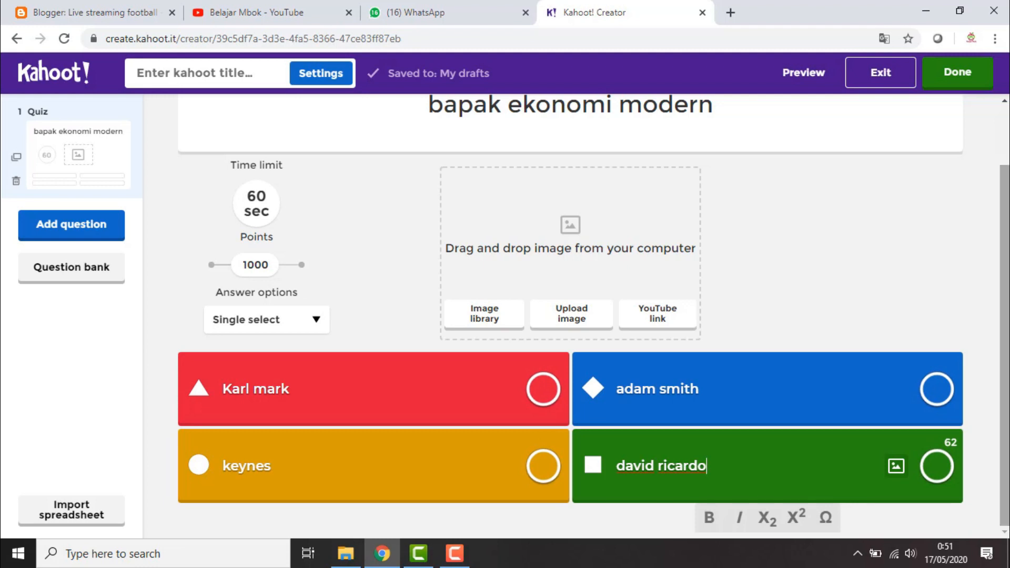
Step: Add a second question of type Quiz with the text "Kenaikan harga yang berlangsung secara terus menerus"
{"action": "left_click", "coordinate": [107, 236]}
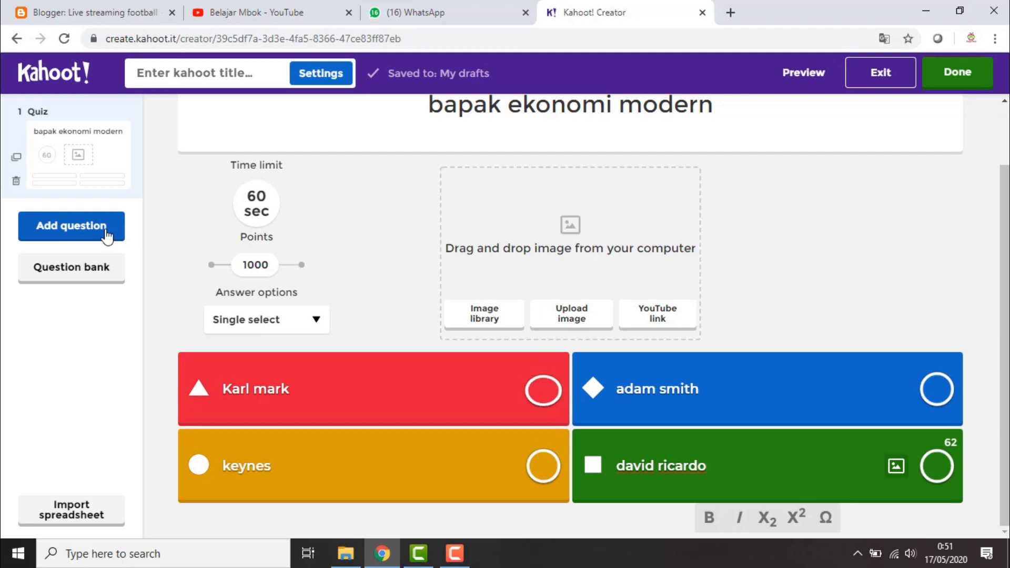
{"action": "left_click", "coordinate": [109, 236]}
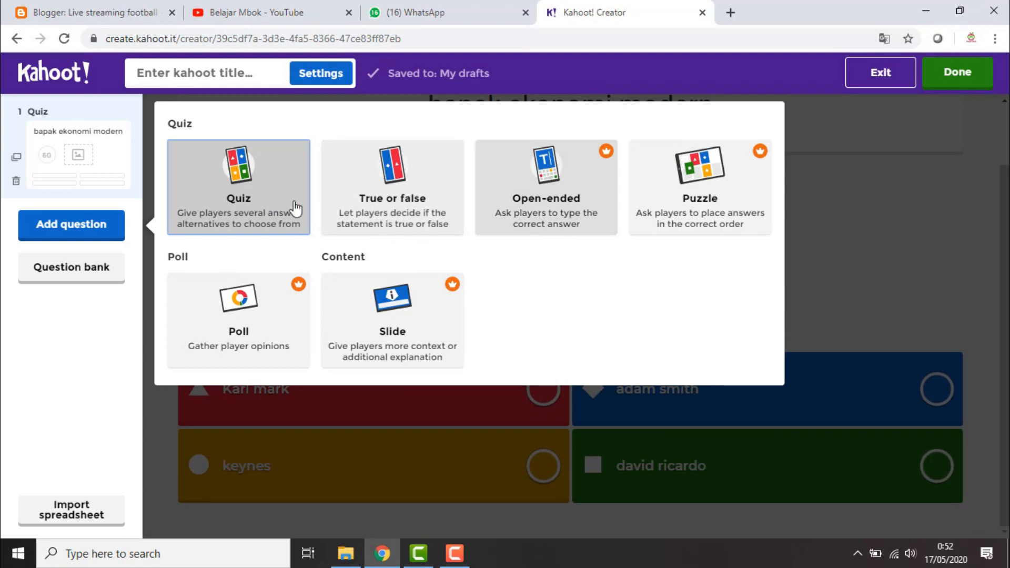
{"action": "left_click", "coordinate": [255, 195]}
{"action": "type", "text": "Kenaikan harga yang berlangsung secara terus menerus"}
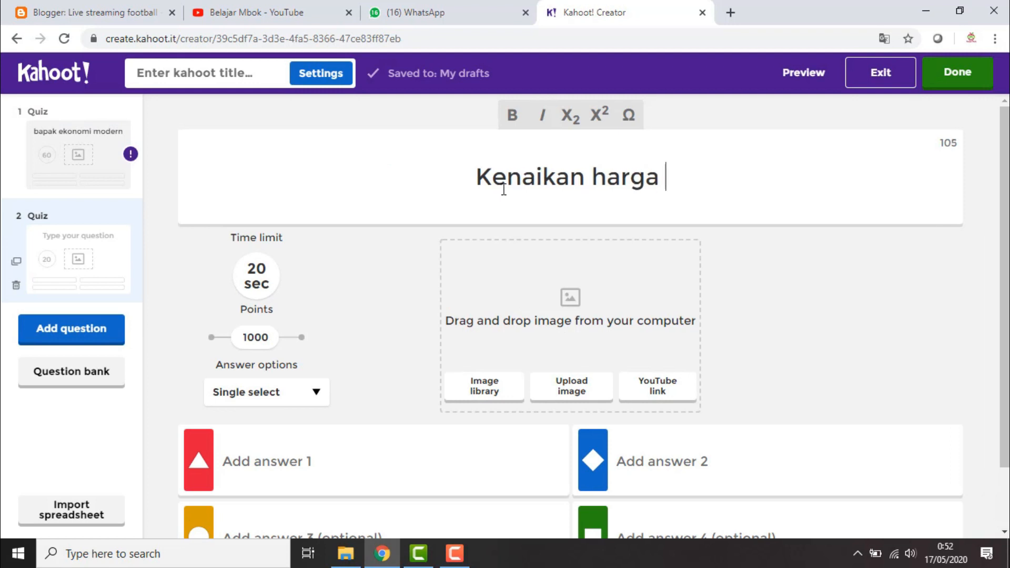
Step: Set the second question's time limit to 60 seconds and fill in its answers: "deflasi", "apresiasi", "inflasi" and "depresiasi"
{"action": "left_click", "coordinate": [256, 276]}
{"action": "left_click", "coordinate": [256, 333]}
{"action": "scroll", "coordinate": [325, 381], "scroll_direction": "down", "scroll_amount": 3}
{"action": "left_click", "coordinate": [324, 381]}
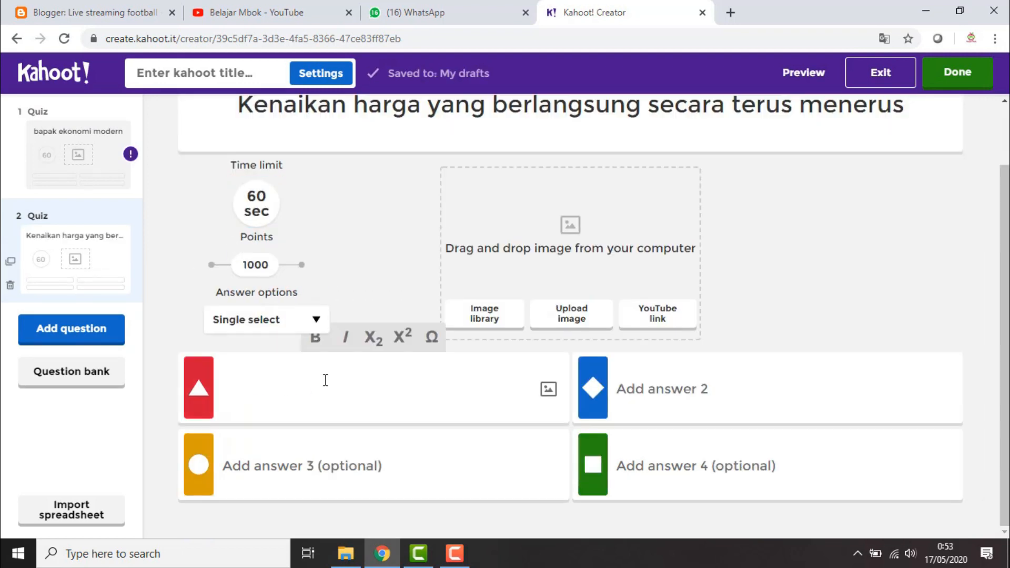
{"action": "type", "text": "deflasi"}
{"action": "left_click", "coordinate": [745, 388]}
{"action": "type", "text": "apresiasi"}
{"action": "left_click", "coordinate": [337, 466]}
{"action": "type", "text": "inflasi"}
{"action": "left_click", "coordinate": [724, 463]}
{"action": "type", "text": "depresiasi"}
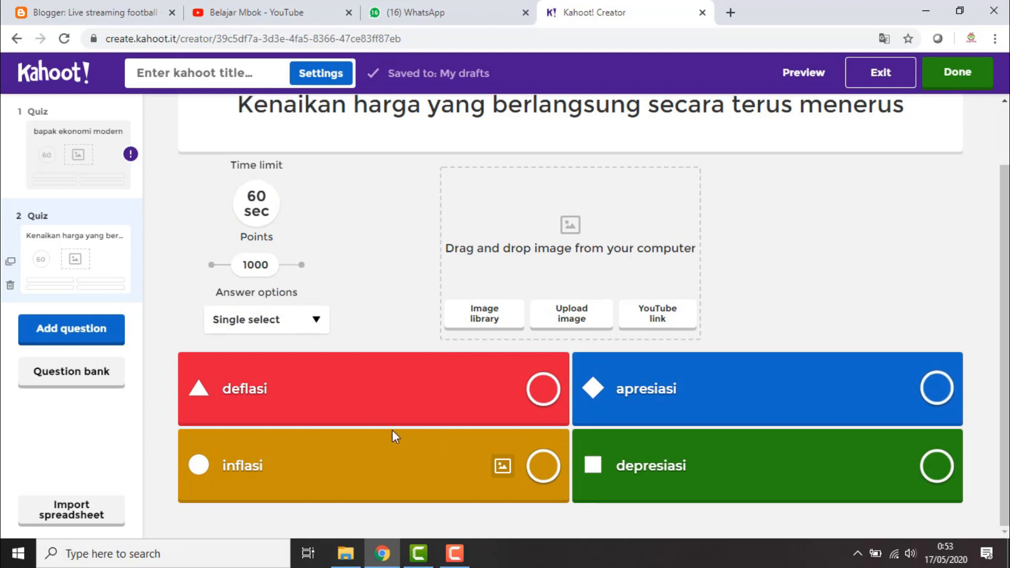
Step: Mark "inflasi" as the correct answer of the second question and "adam smith" as the correct answer of the first
{"action": "left_click", "coordinate": [541, 466]}
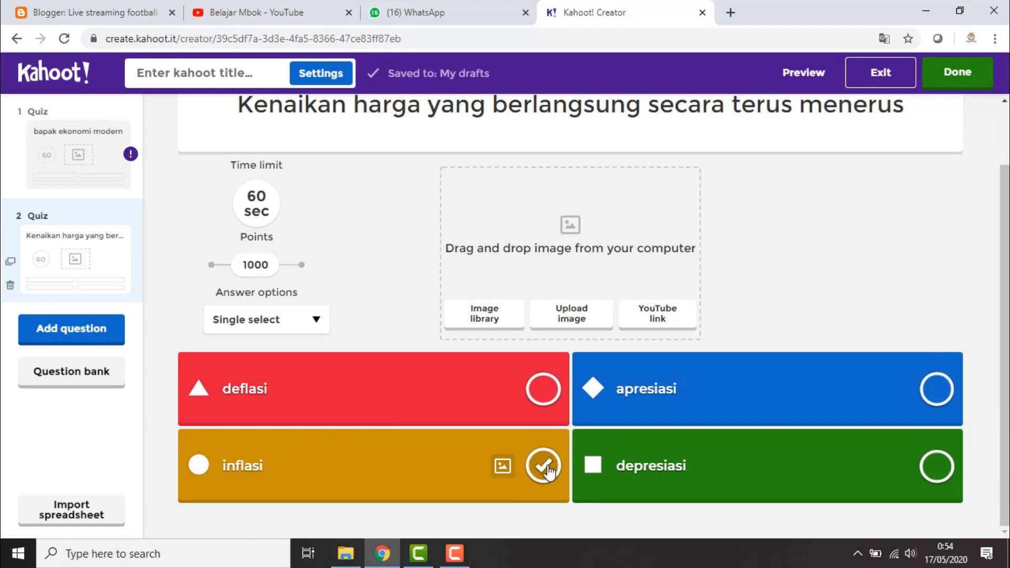
{"action": "left_click", "coordinate": [533, 484]}
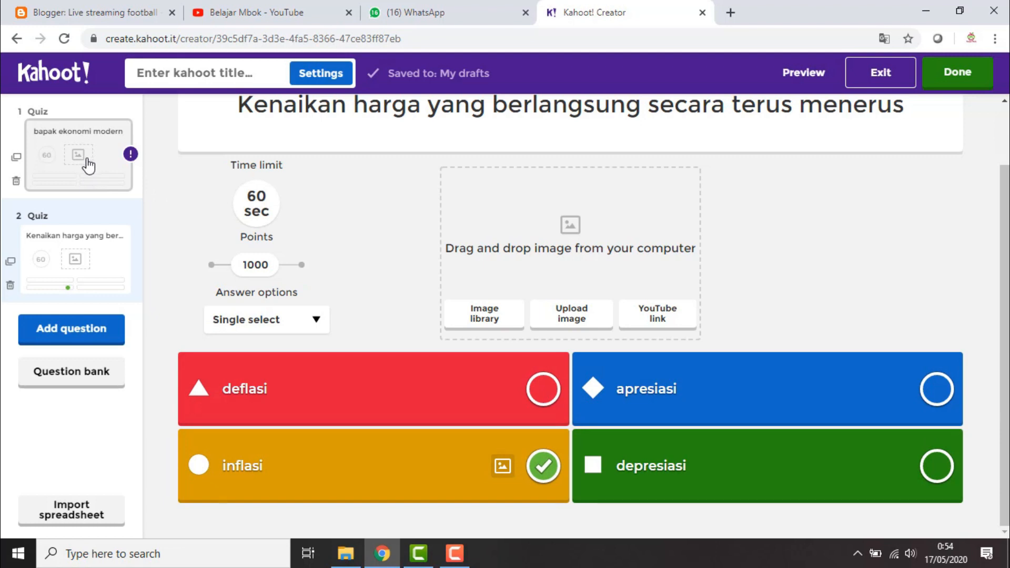
{"action": "left_click", "coordinate": [88, 166]}
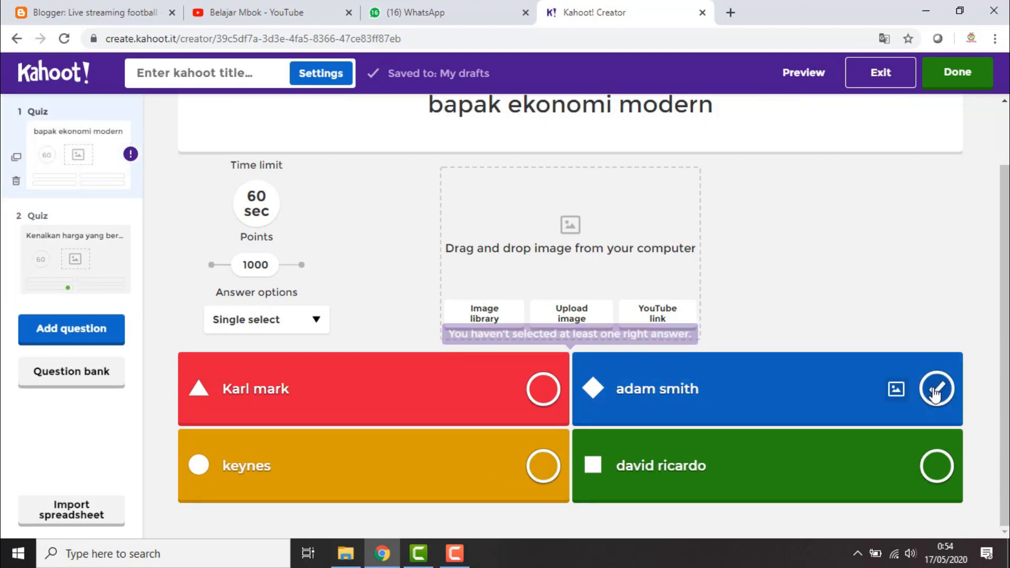
{"action": "left_click", "coordinate": [935, 393]}
{"action": "left_click", "coordinate": [89, 266]}
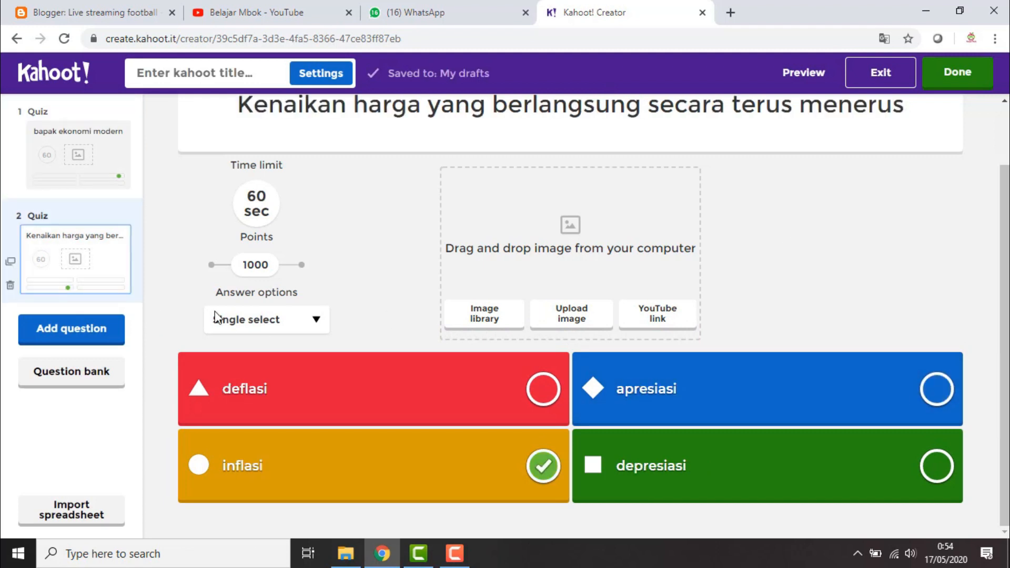
Step: Add a third question of type Quiz with the text "Barang yang fungsinya saling melengkapi"
{"action": "left_click", "coordinate": [98, 336]}
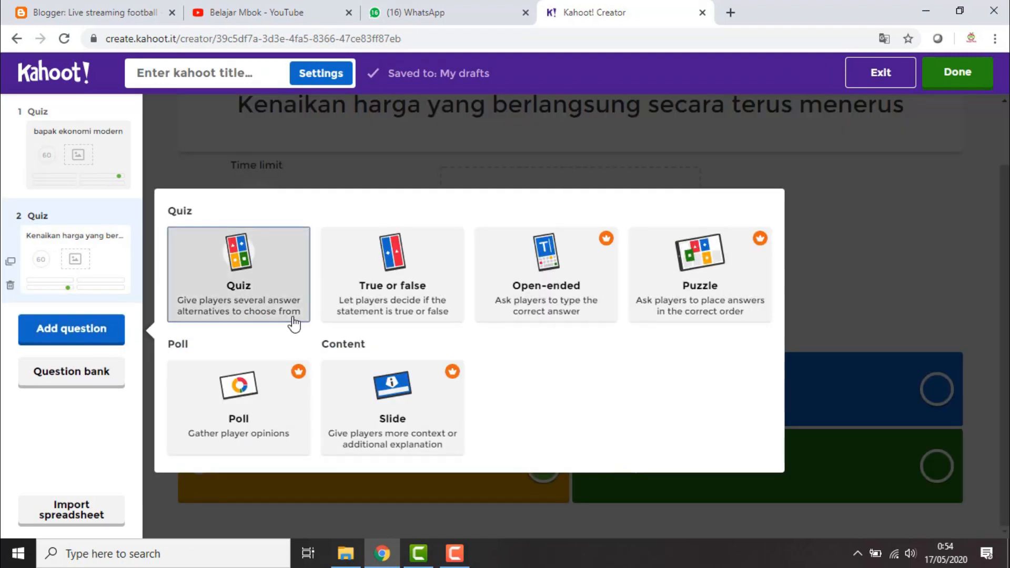
{"action": "left_click", "coordinate": [267, 298]}
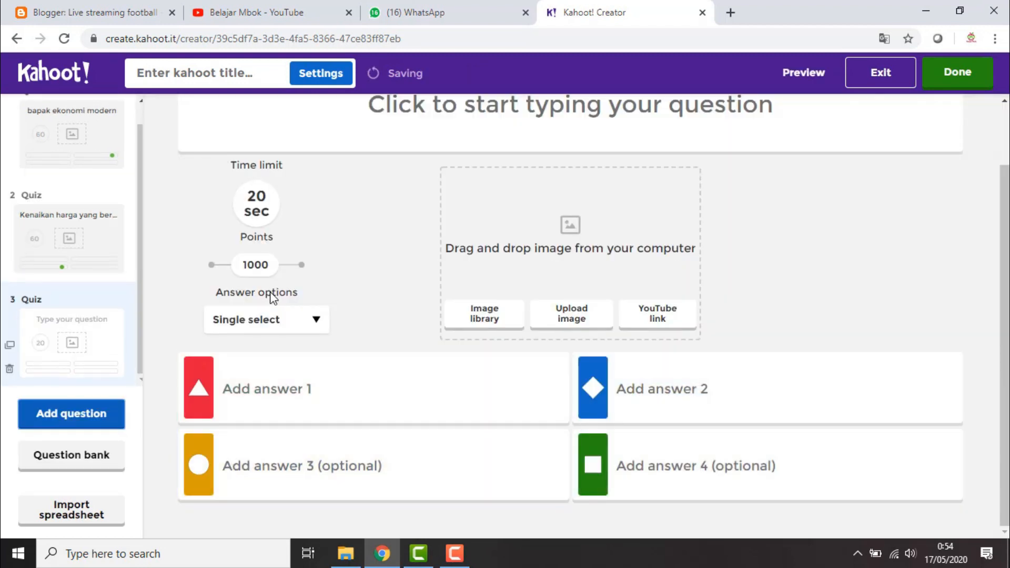
{"action": "left_click", "coordinate": [400, 191]}
{"action": "type", "text": "Barang yang fungsinya saling melengkapi"}
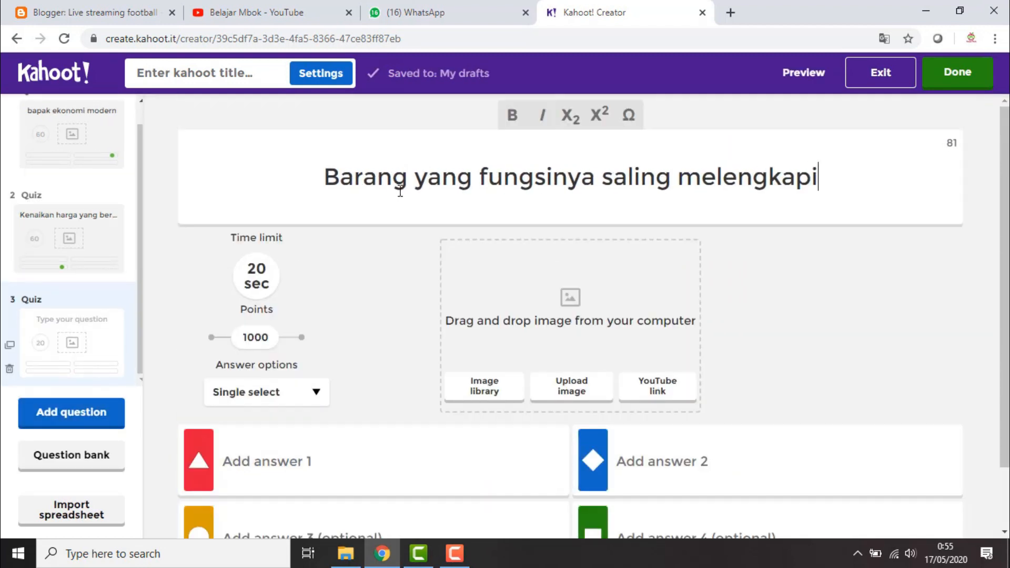
Step: Give the third question a 60-second time limit and the answers "subtitusi", "komplementer" (marked correct), "illith" and "ekonomi"
{"action": "scroll", "coordinate": [342, 365], "scroll_direction": "down", "scroll_amount": 2}
{"action": "left_click", "coordinate": [339, 389]}
{"action": "type", "text": "subtitusi"}
{"action": "left_click", "coordinate": [654, 389]}
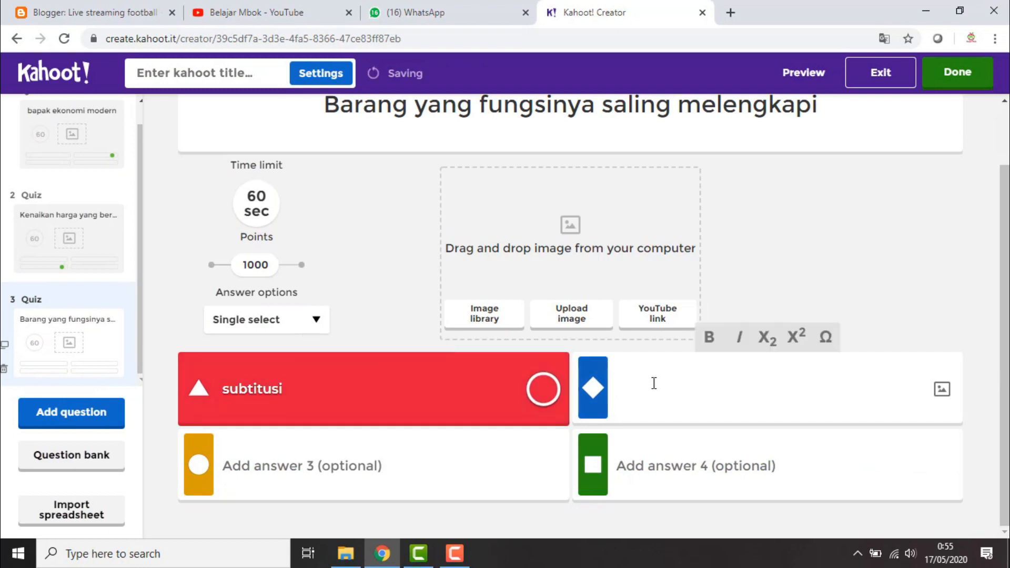
{"action": "type", "text": "komplementer"}
{"action": "left_click", "coordinate": [415, 471]}
{"action": "type", "text": "illith"}
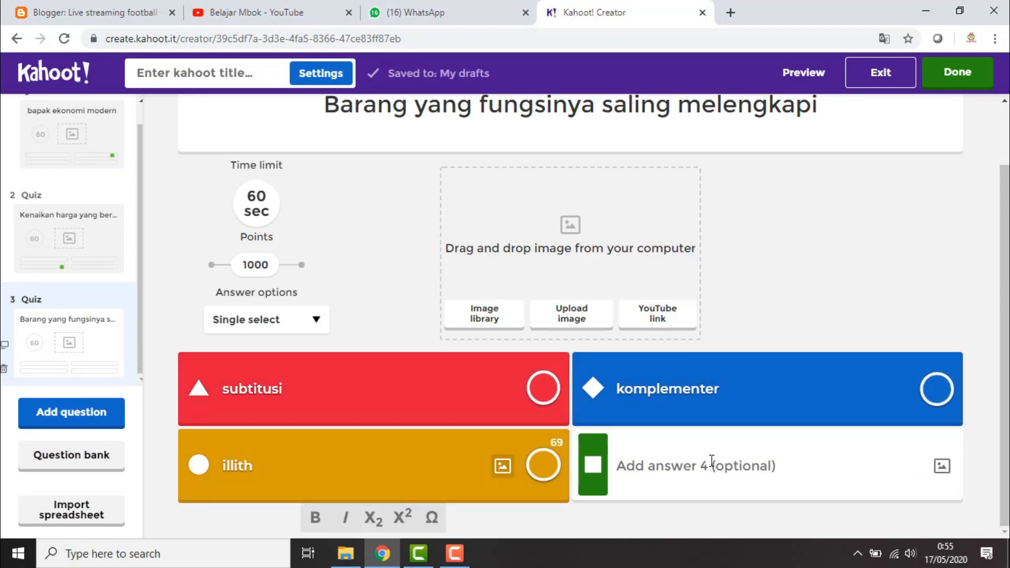
{"action": "left_click", "coordinate": [711, 462]}
{"action": "type", "text": "pr"}
{"action": "key", "text": "BackSpace"}
{"action": "key", "text": "BackSpace"}
{"action": "type", "text": "ekonomi"}
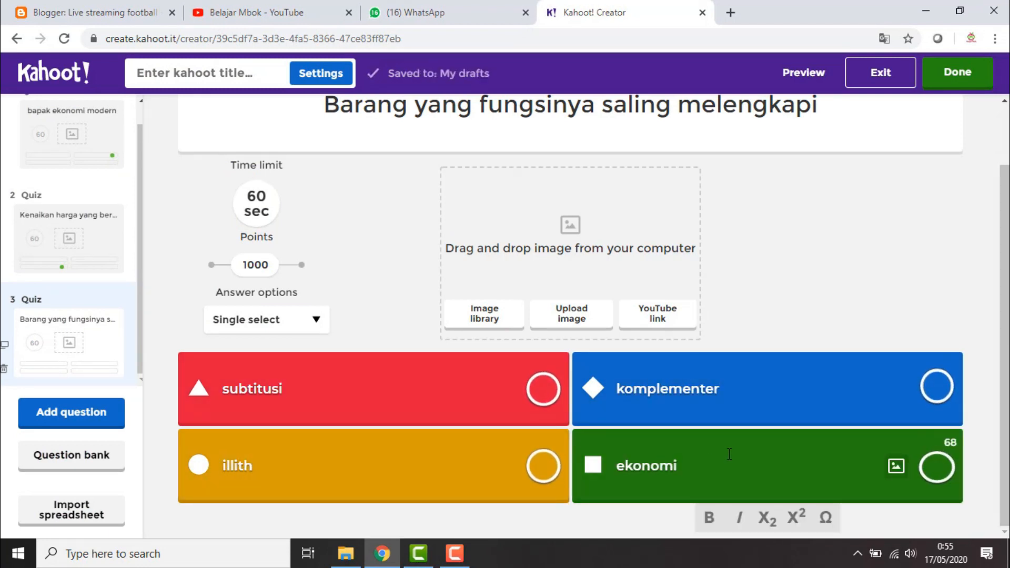
{"action": "left_click", "coordinate": [936, 389]}
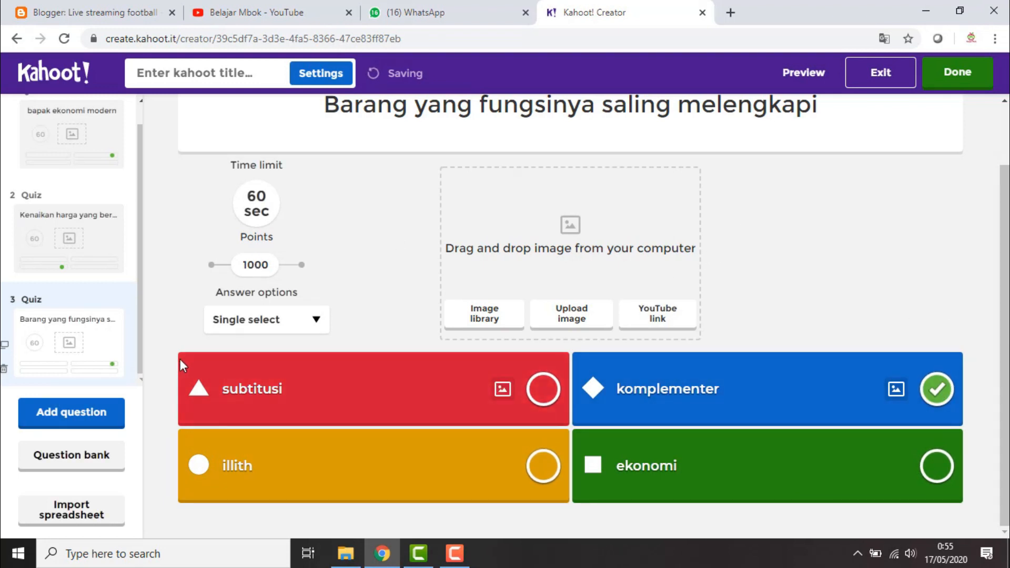
Step: Finish the kahoot with the title "Kuis Ekonomi" and the description "Kuis ekonomi untuk SMA"
{"action": "left_click", "coordinate": [962, 78]}
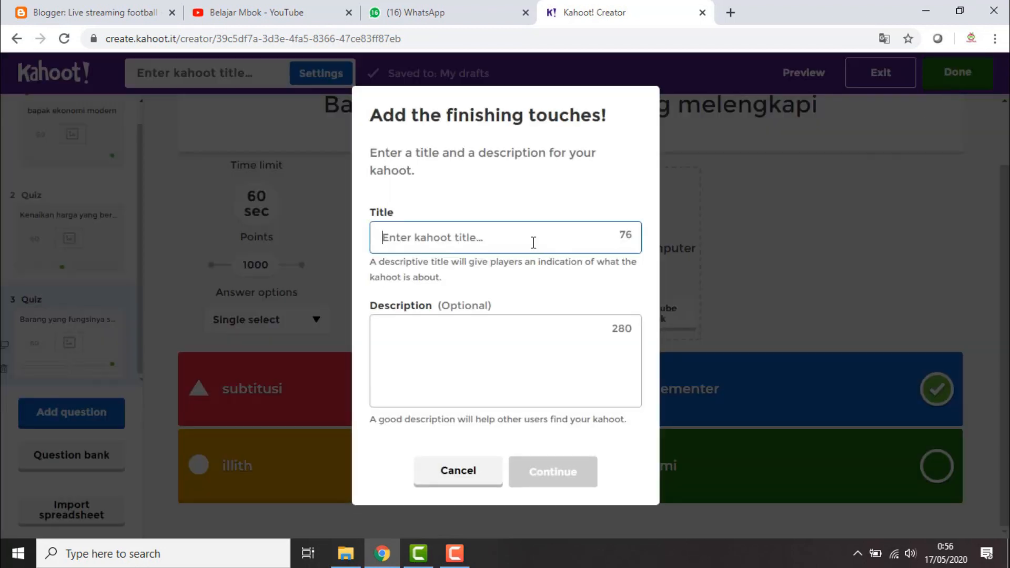
{"action": "type", "text": "ui"}
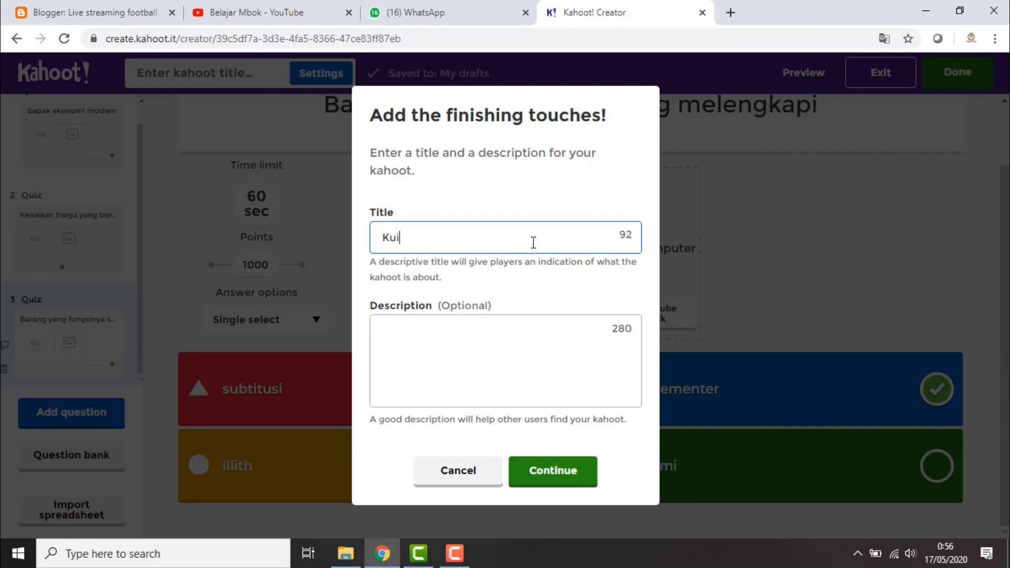
{"action": "type", "text": "s Ekonomi"}
{"action": "left_click", "coordinate": [417, 357]}
{"action": "type", "text": "Kuis ekono"}
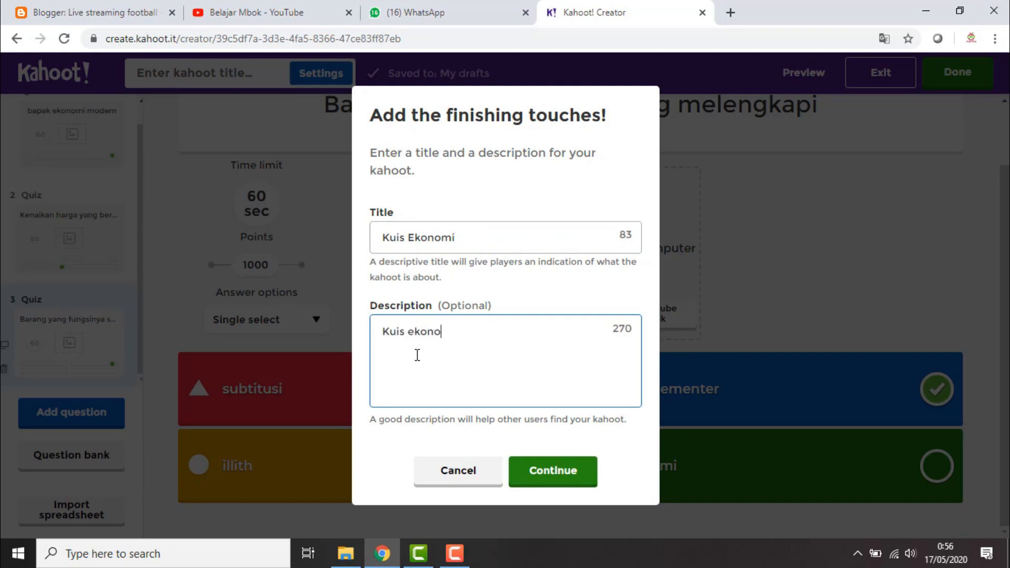
{"action": "type", "text": "mi untuk SMA"}
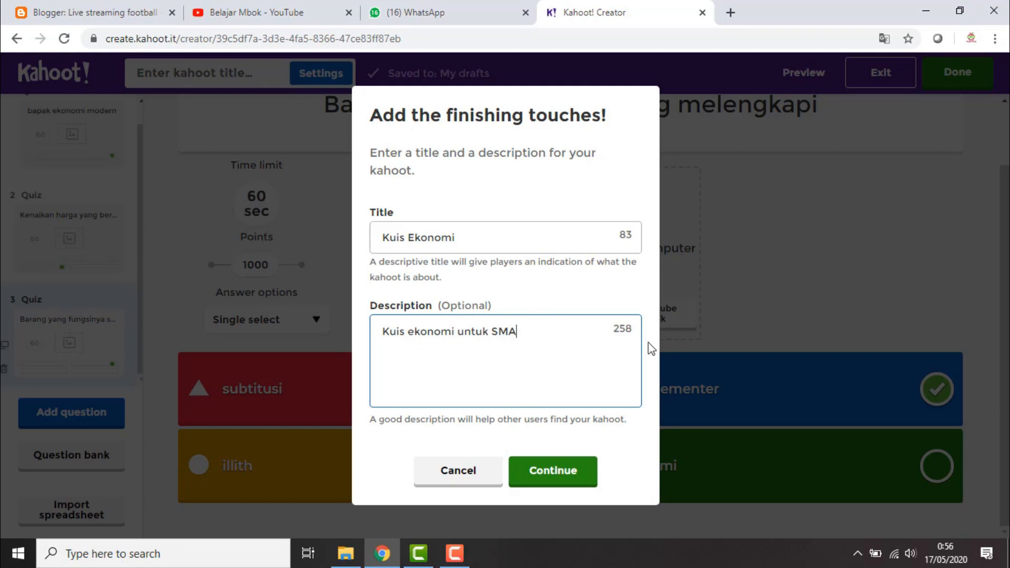
{"action": "left_click", "coordinate": [575, 473]}
{"action": "left_click", "coordinate": [575, 473]}
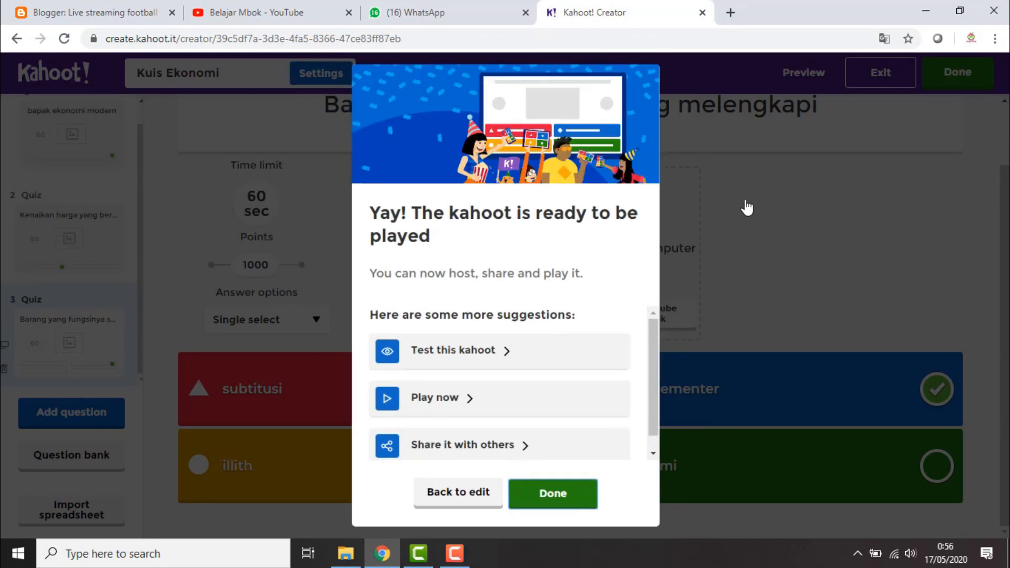
{"action": "scroll", "coordinate": [603, 355], "scroll_direction": "down", "scroll_amount": 1}
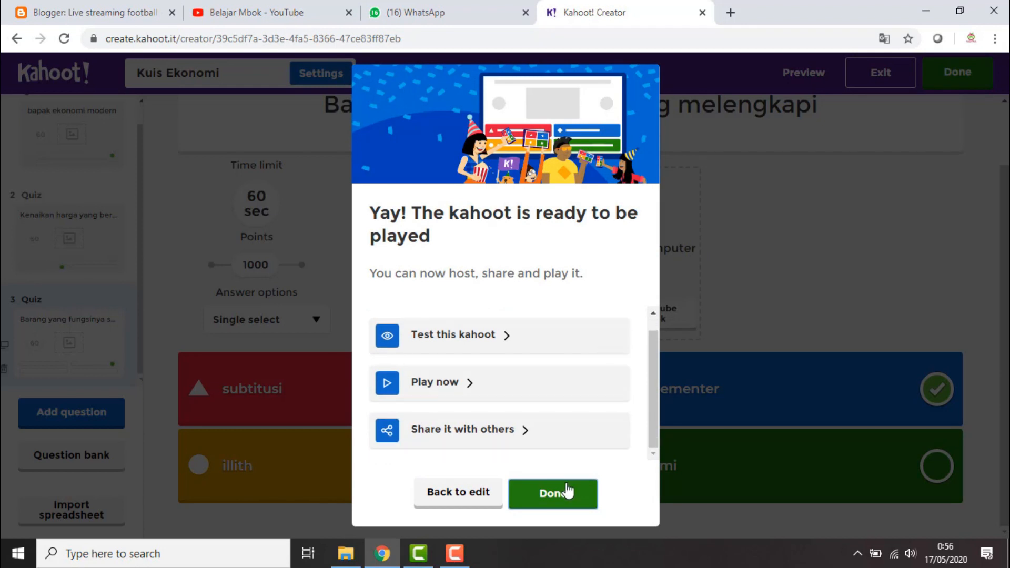
{"action": "left_click", "coordinate": [566, 494]}
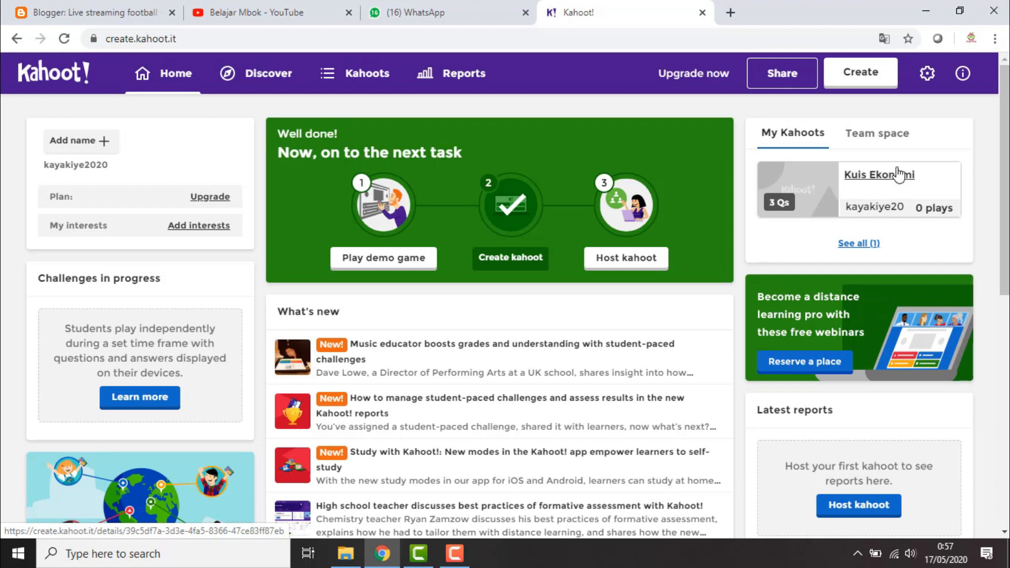
Step: Open the details of "Kuis Ekonomi" and look at its sharing options
{"action": "left_click", "coordinate": [901, 178]}
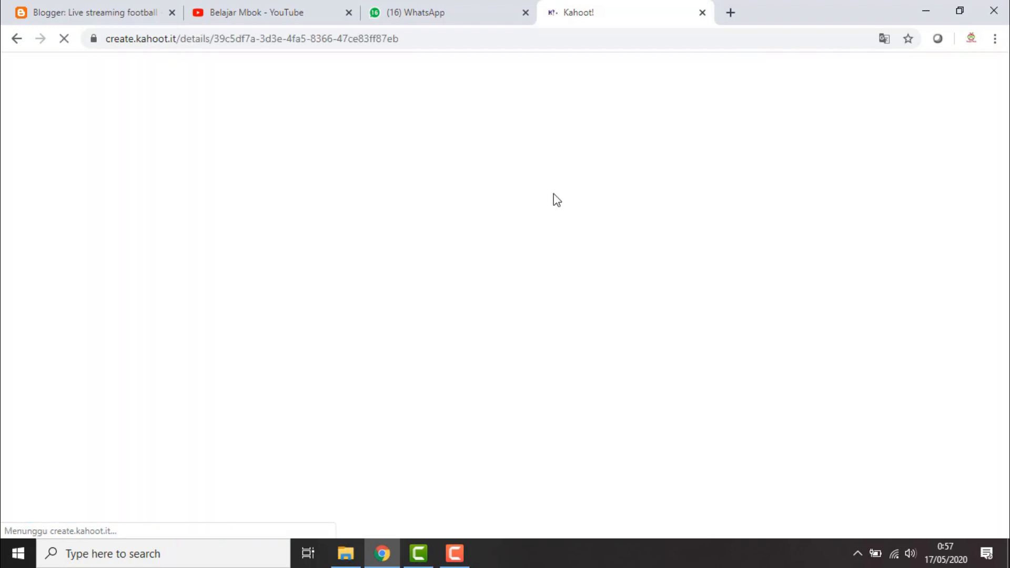
{"action": "left_click", "coordinate": [152, 388]}
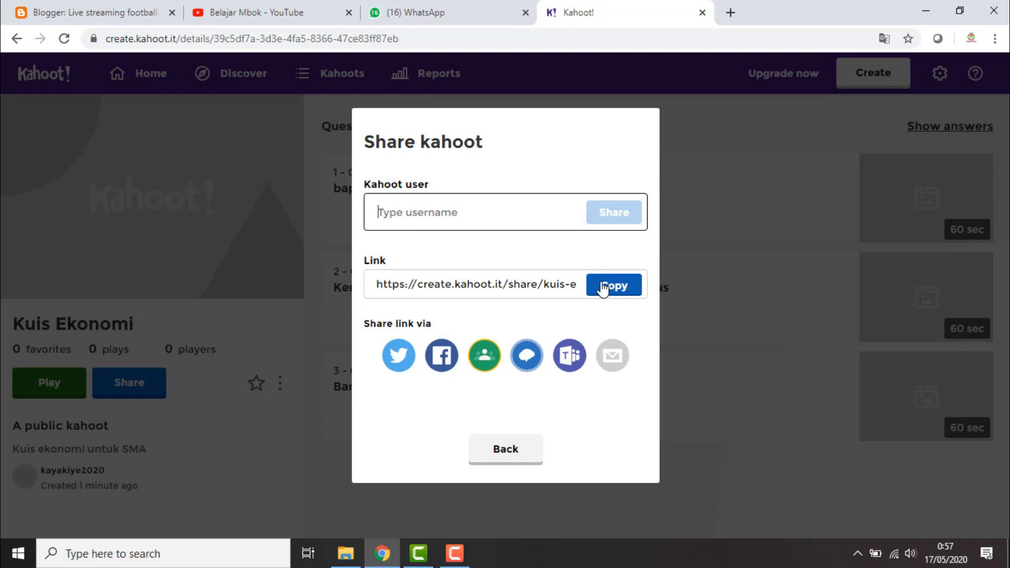
{"action": "left_click", "coordinate": [498, 454]}
Step: Host "Kuis Ekonomi" as a live Teach game in Team mode
{"action": "left_click", "coordinate": [50, 385]}
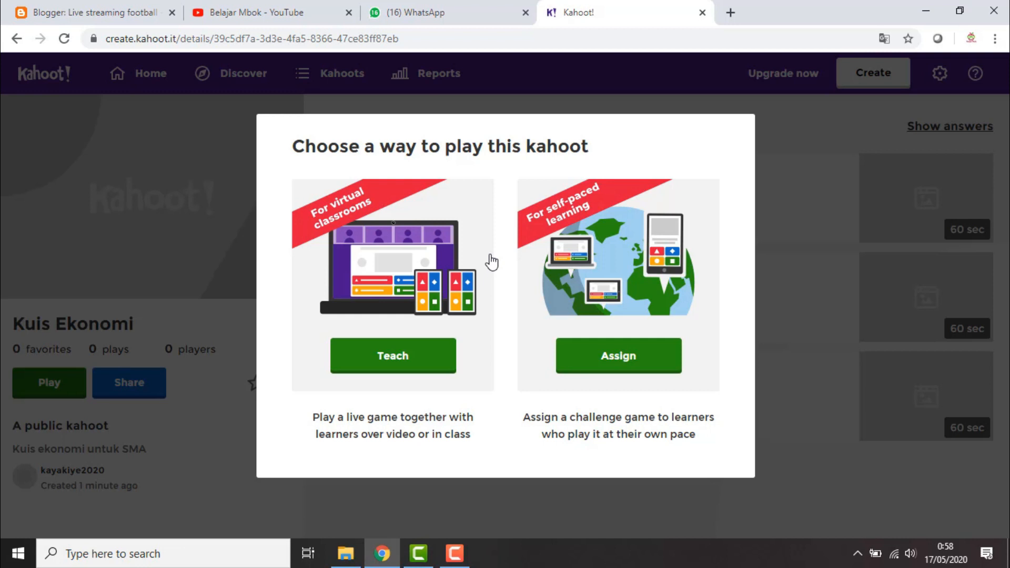
{"action": "left_click", "coordinate": [386, 361]}
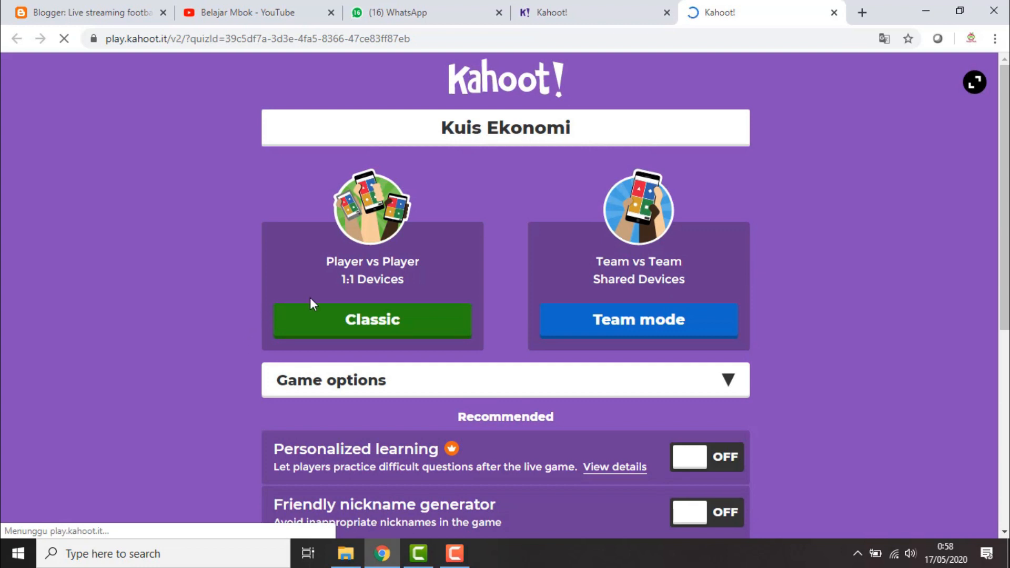
{"action": "left_click", "coordinate": [351, 322]}
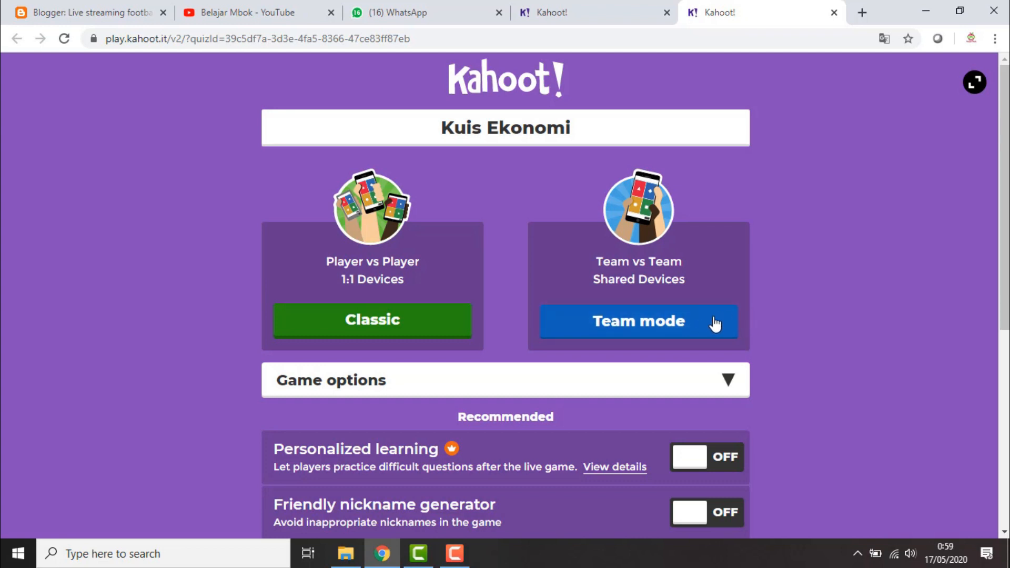
{"action": "left_click", "coordinate": [696, 332]}
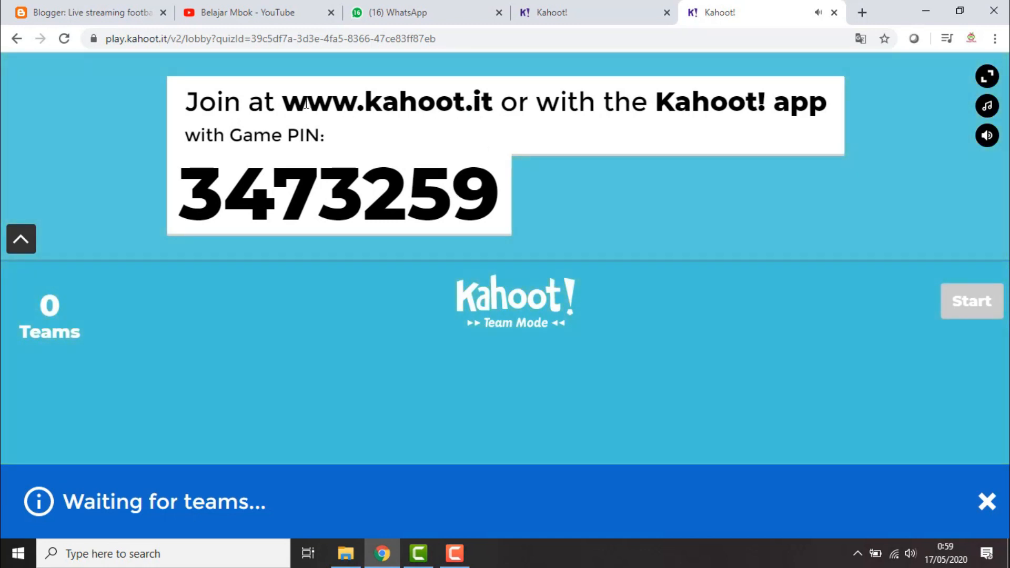
{"action": "left_click_drag", "start_coordinate": [283, 101], "coordinate": [492, 101]}
{"action": "key", "text": "ctrl+c"}
{"action": "key", "text": "ctrl+t"}
{"action": "key", "text": "ctrl+v"}
{"action": "key", "text": "Return"}
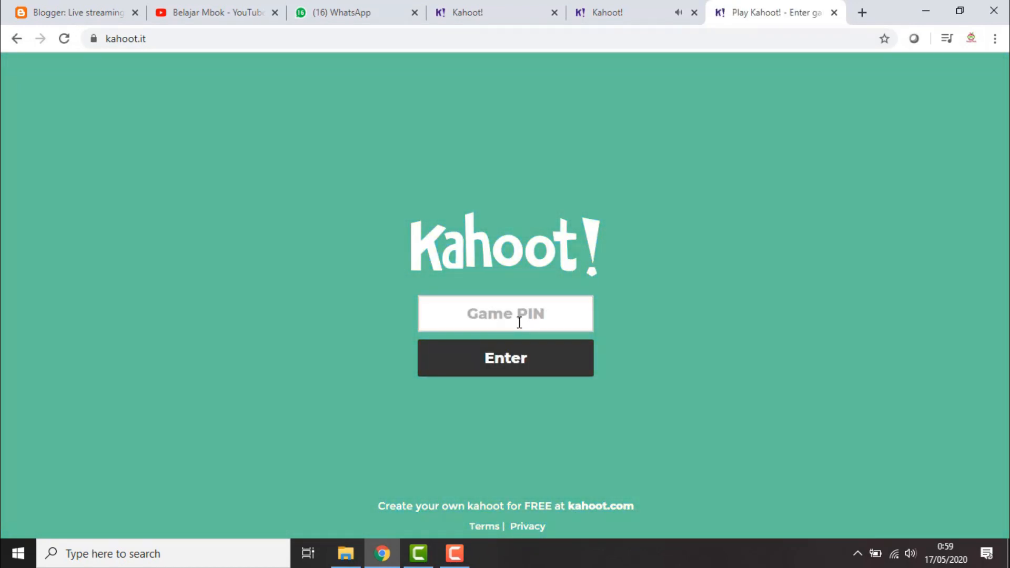
Step: Copy the game PIN from the lobby and submit it on the player join page
{"action": "left_click", "coordinate": [618, 15]}
{"action": "left_click_drag", "start_coordinate": [500, 195], "coordinate": [179, 195]}
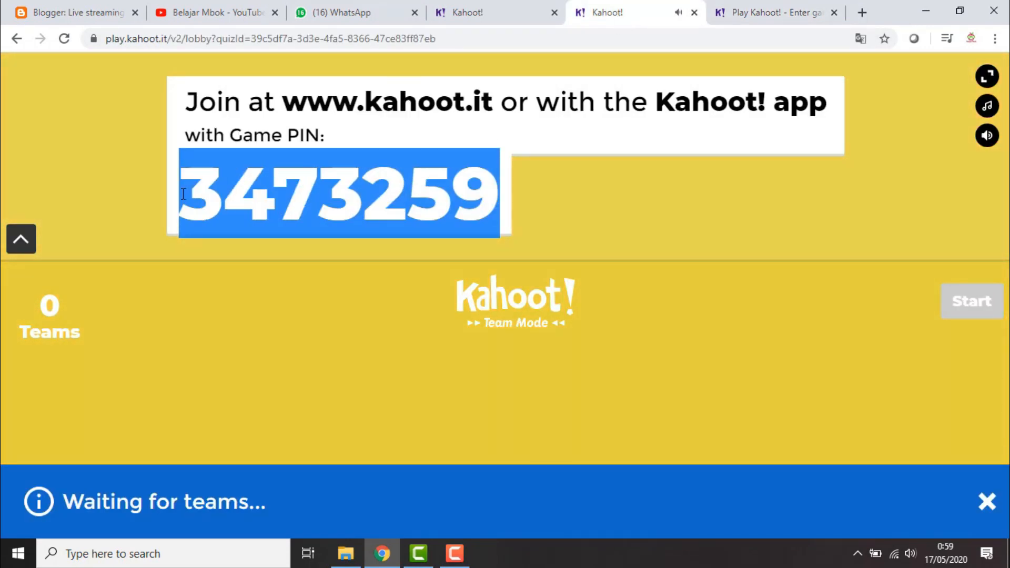
{"action": "left_click", "coordinate": [756, 12]}
{"action": "left_click", "coordinate": [490, 316]}
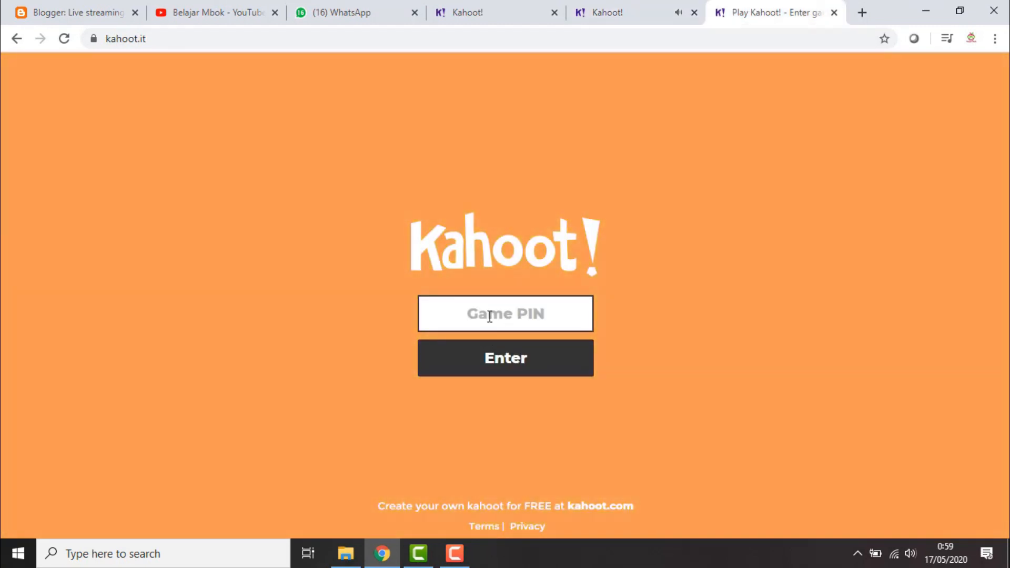
{"action": "key", "text": "ctrl+v"}
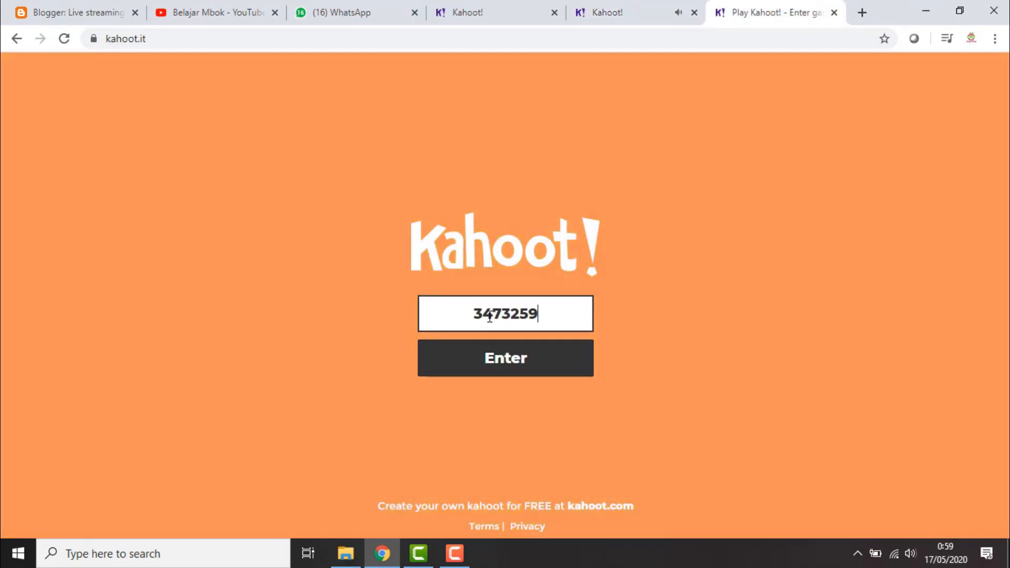
{"action": "left_click", "coordinate": [521, 371]}
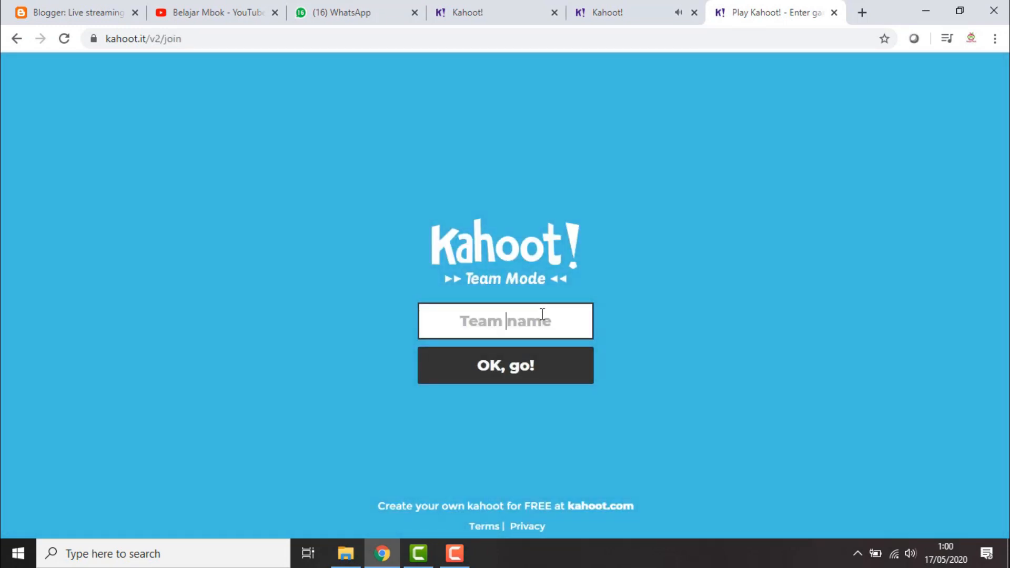
Step: Join the game as team "Ayam" with three player nicknames and declare the team ready
{"action": "type", "text": "Ayam"}
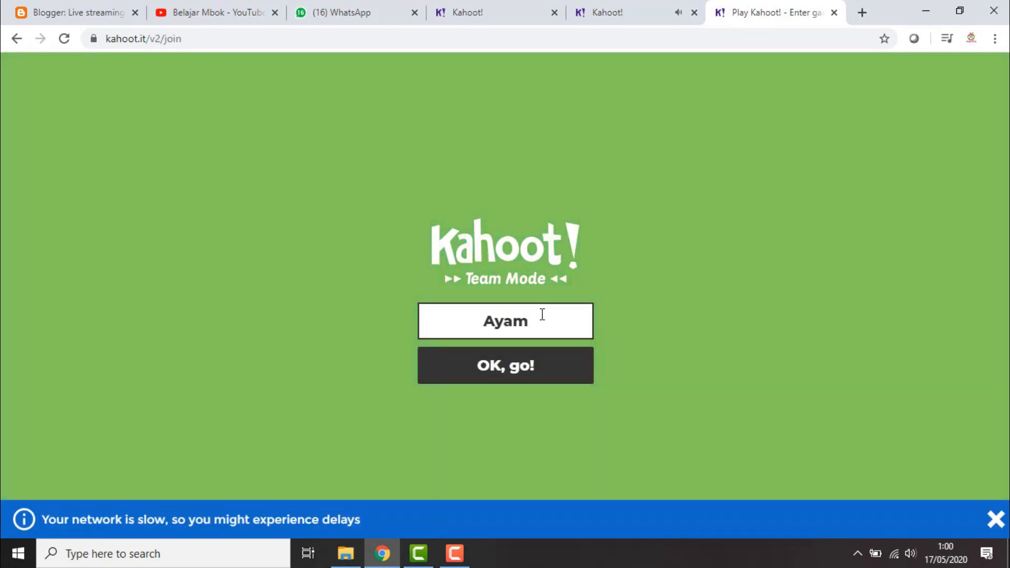
{"action": "left_click", "coordinate": [519, 374]}
{"action": "left_click", "coordinate": [540, 228]}
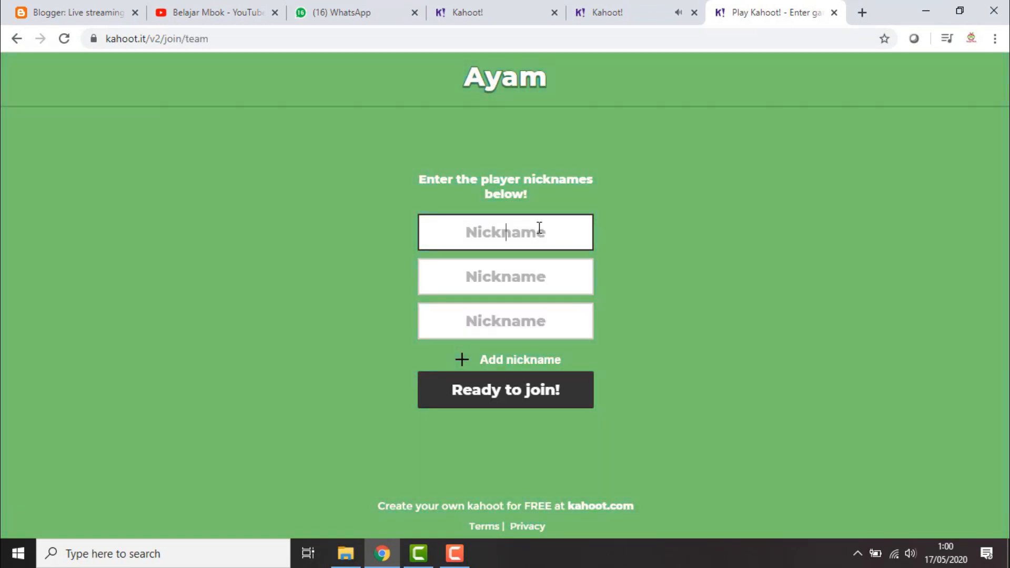
{"action": "type", "text": "Ani"}
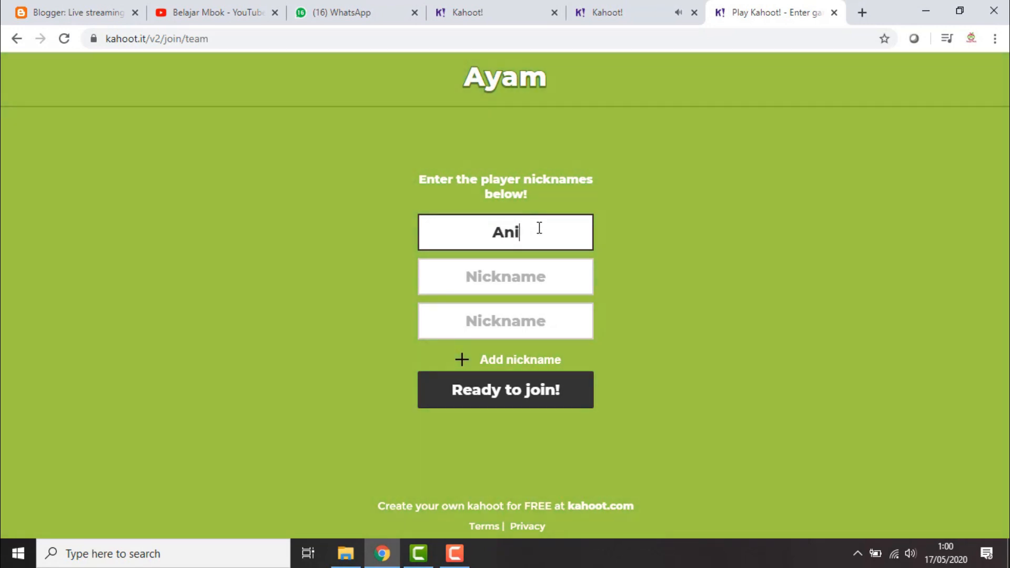
{"action": "left_click", "coordinate": [540, 272]}
{"action": "type", "text": "Ana"}
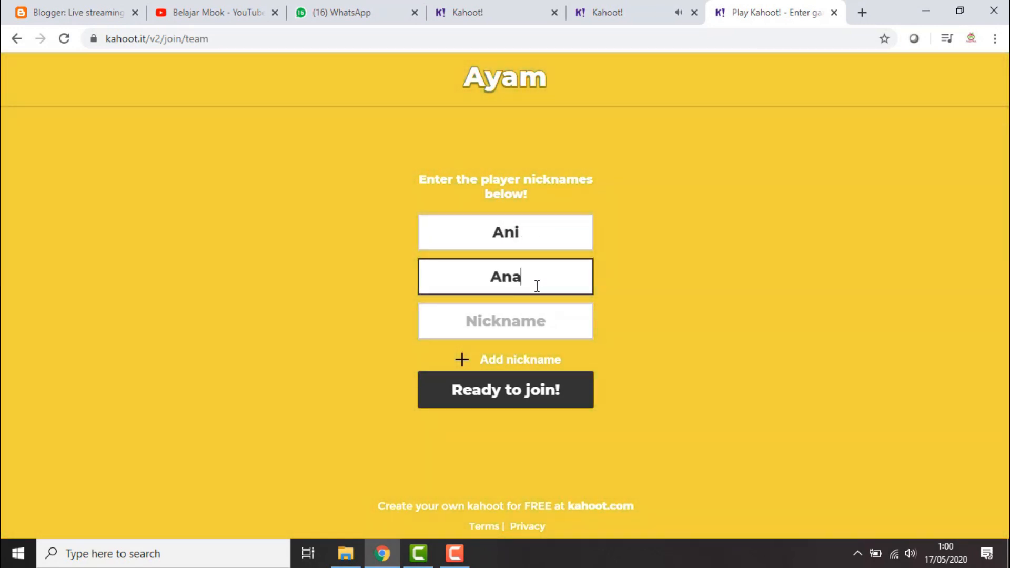
{"action": "left_click", "coordinate": [507, 320]}
{"action": "type", "text": "Anu"}
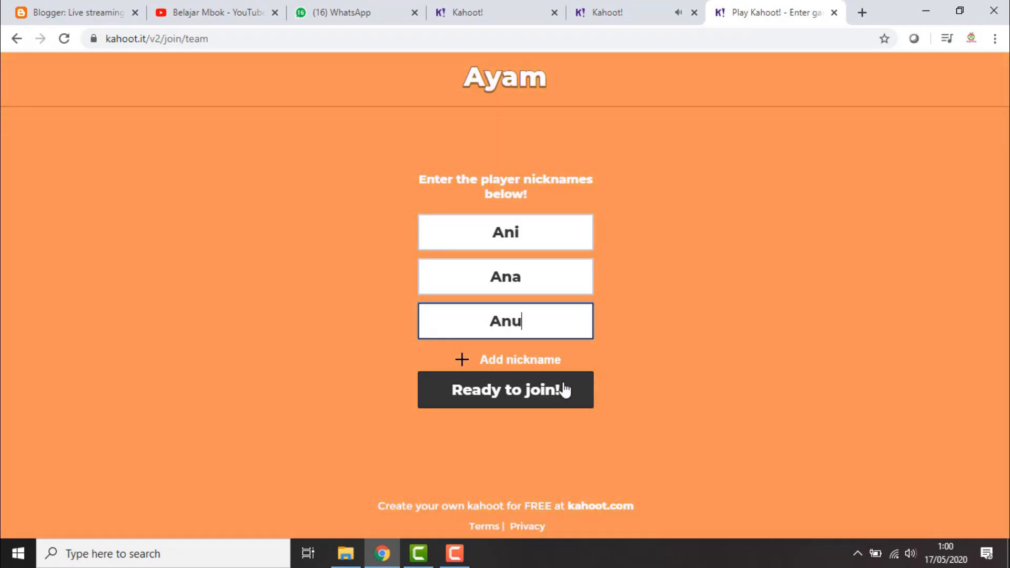
{"action": "left_click", "coordinate": [563, 399]}
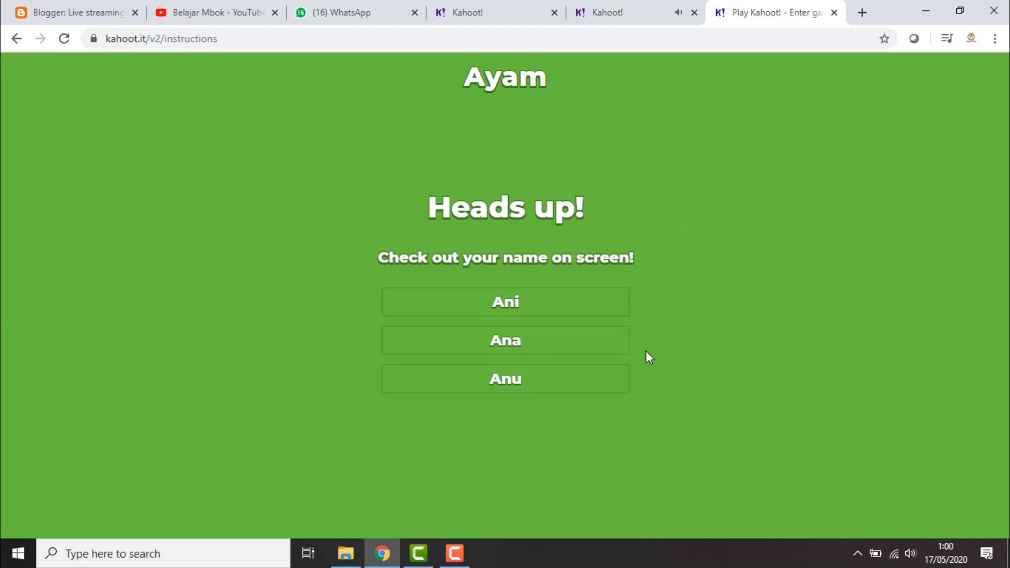
Step: Return to the host lobby and start the game with teams Kucing and Ayam
{"action": "left_click", "coordinate": [633, 11]}
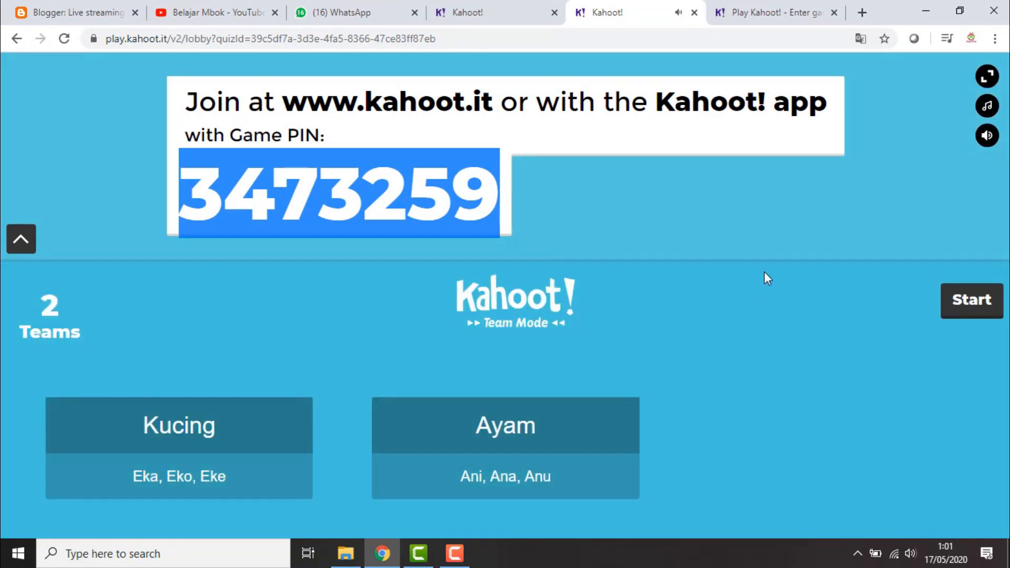
{"action": "left_click", "coordinate": [606, 183]}
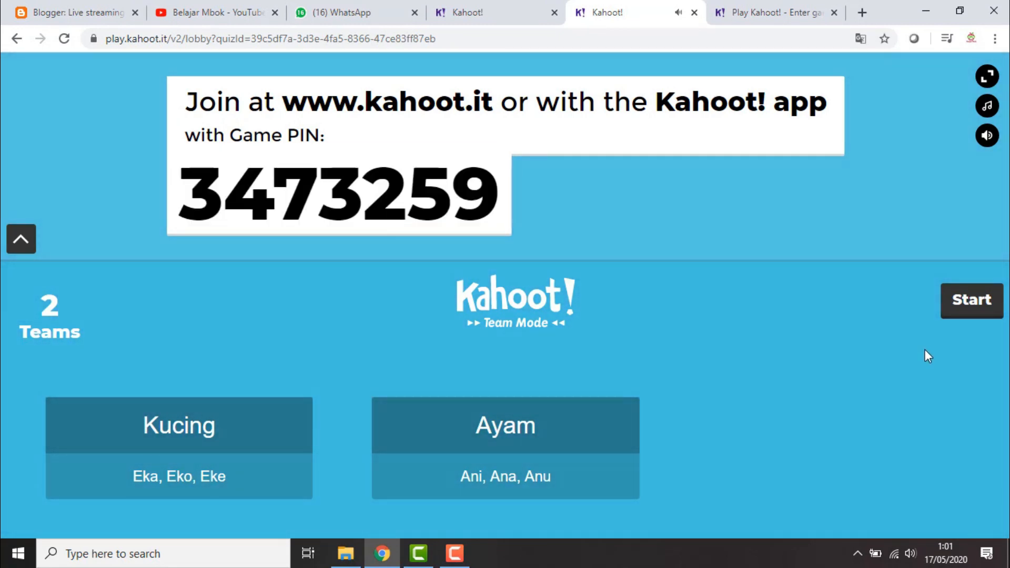
{"action": "left_click", "coordinate": [979, 304]}
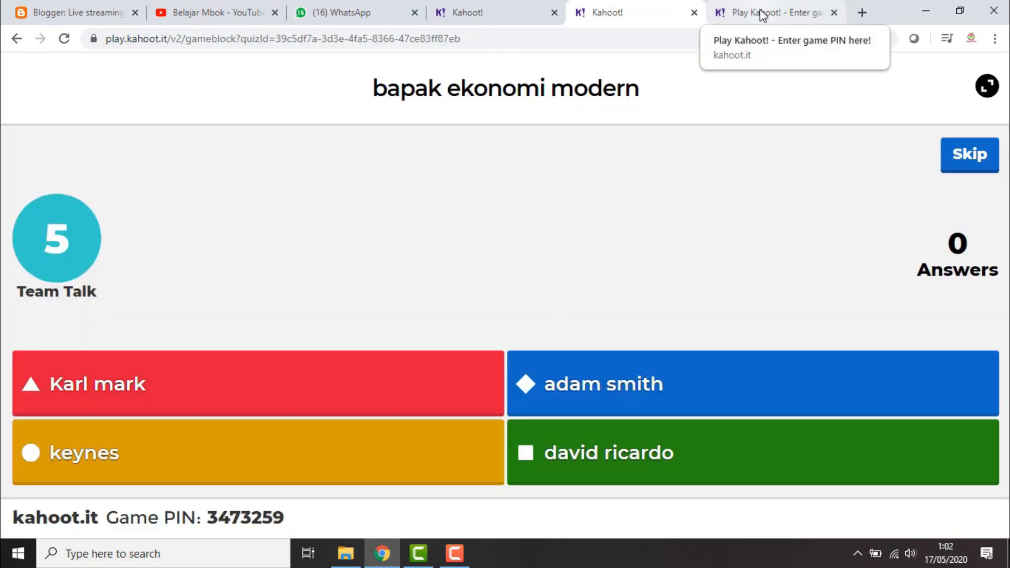
Step: Check the question "bapak ekonomi modern" on the host page and answer it as team Ayam with the blue diamond, "adam smith"
{"action": "left_click", "coordinate": [761, 15]}
{"action": "left_click", "coordinate": [636, 14]}
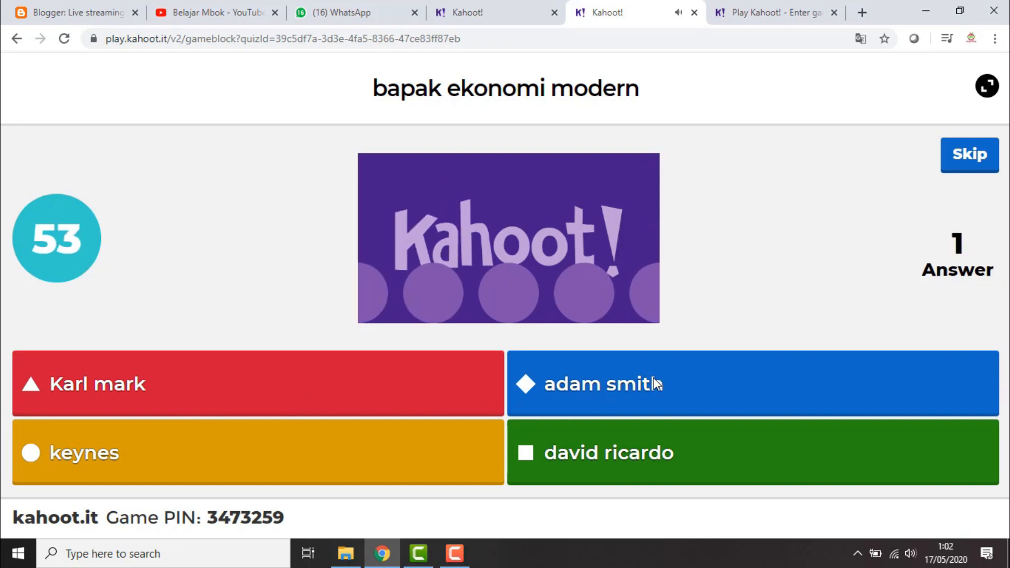
{"action": "left_click", "coordinate": [768, 12]}
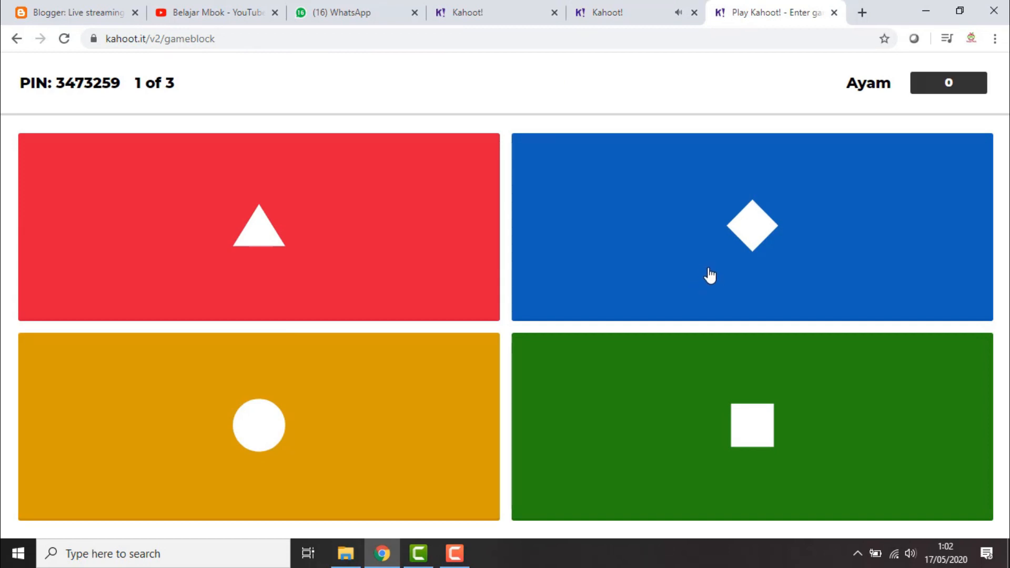
{"action": "left_click", "coordinate": [649, 13]}
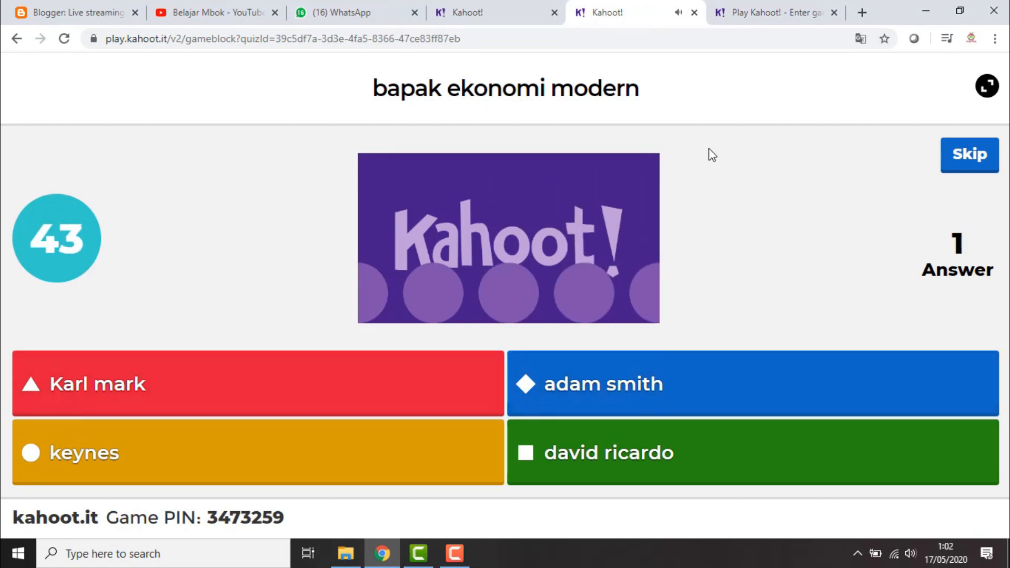
{"action": "left_click", "coordinate": [752, 13]}
{"action": "left_click", "coordinate": [724, 230]}
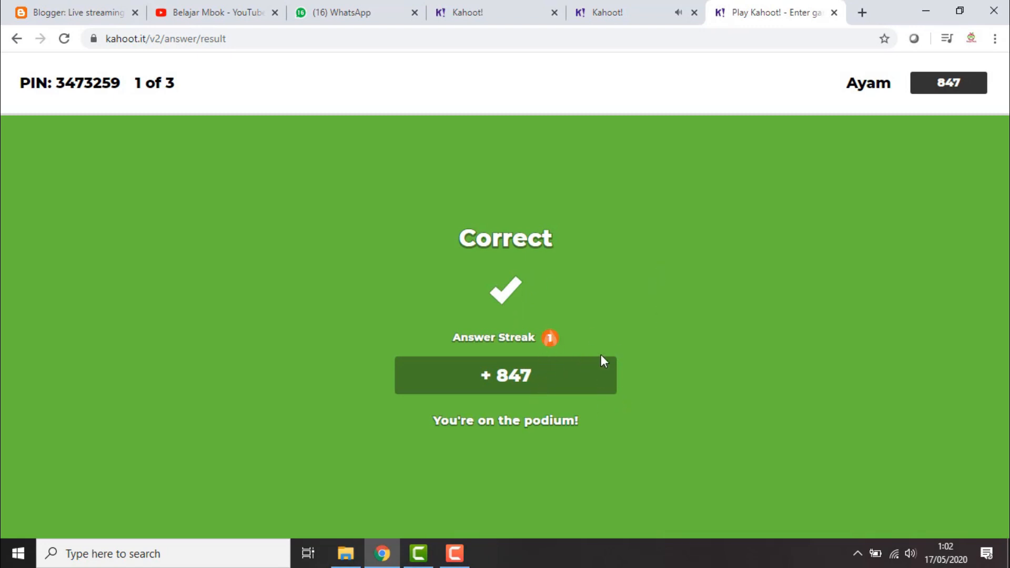
Step: Advance the host game from the first question's results through the scoreboard to the second question
{"action": "left_click", "coordinate": [621, 6]}
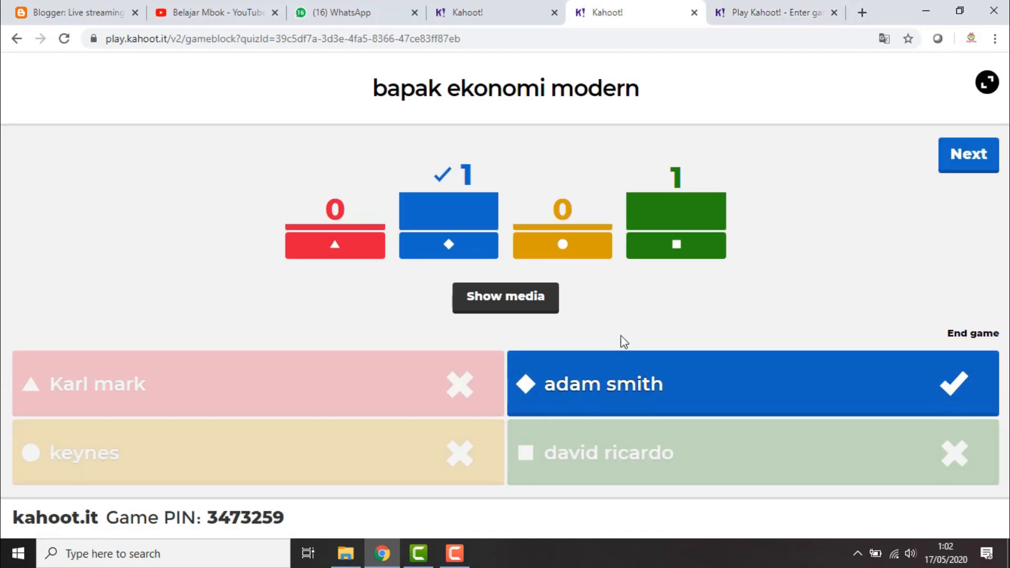
{"action": "left_click", "coordinate": [978, 167]}
{"action": "left_click", "coordinate": [967, 156]}
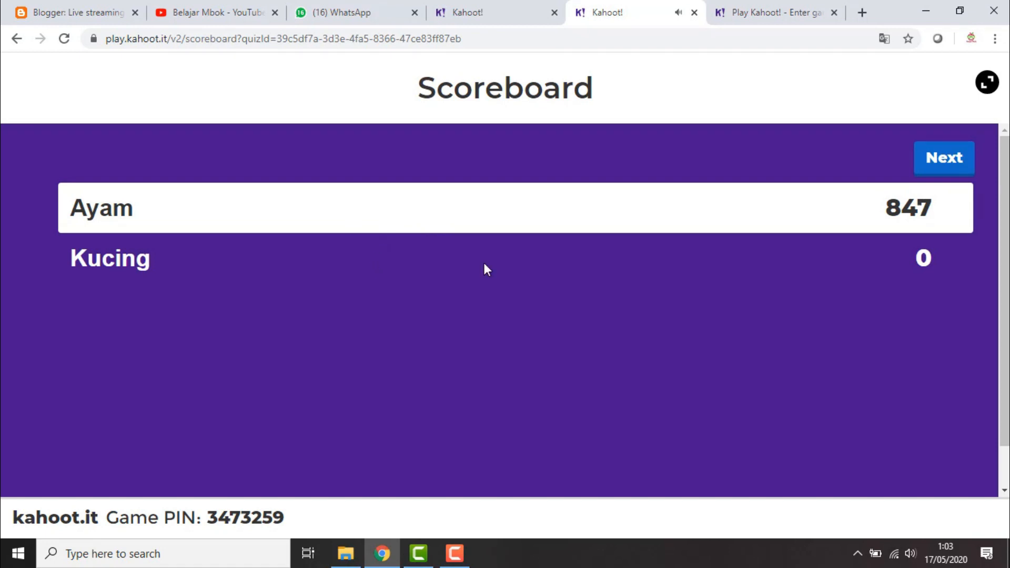
{"action": "left_click", "coordinate": [939, 160]}
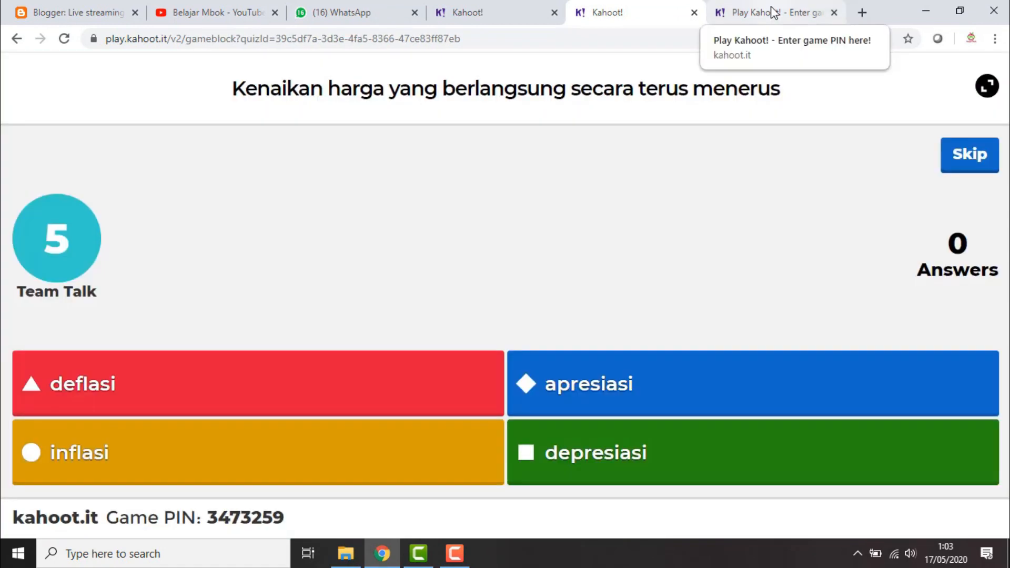
Step: Answer "Kenaikan harga yang berlangsung secara terus menerus" as team Ayam with the yellow circle, "inflasi"
{"action": "left_click", "coordinate": [748, 15]}
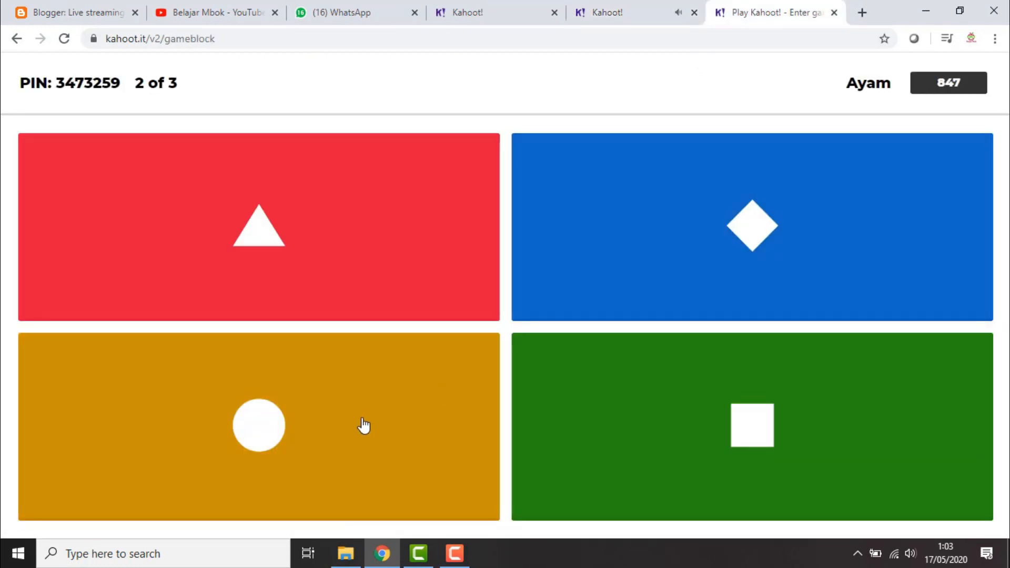
{"action": "left_click", "coordinate": [605, 8]}
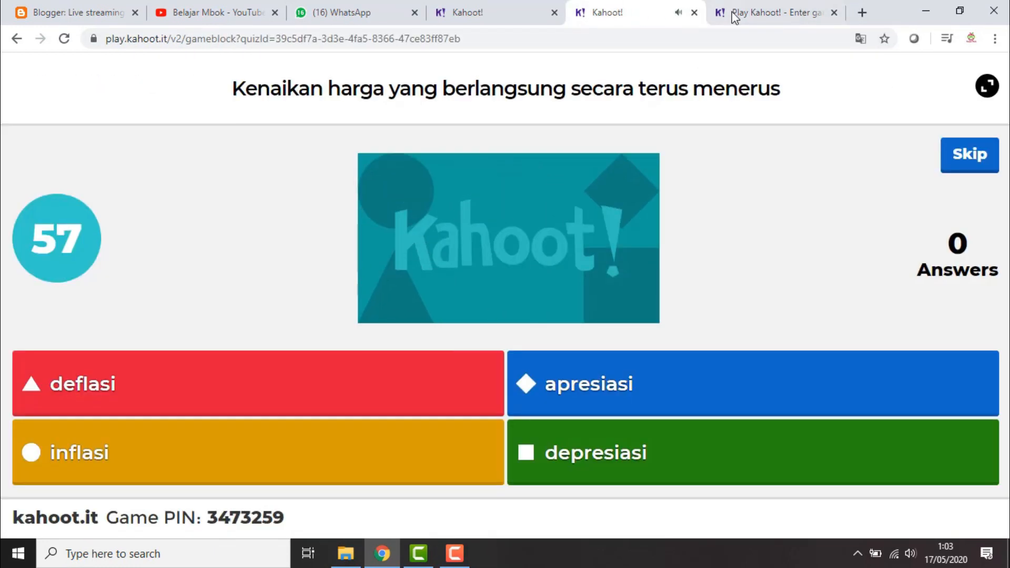
{"action": "left_click", "coordinate": [732, 12]}
{"action": "left_click", "coordinate": [359, 397]}
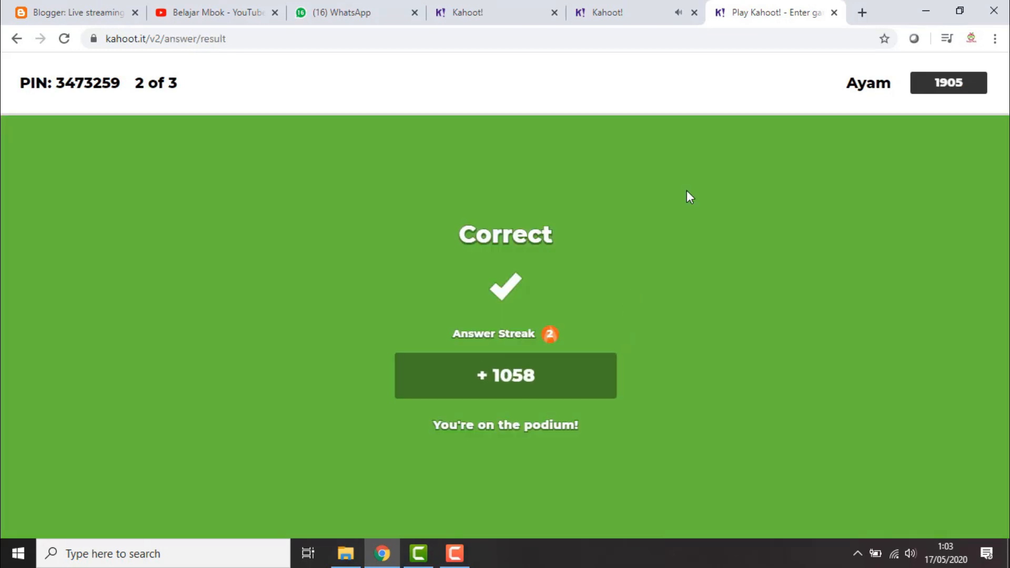
Step: Show the scoreboard after the second question, compare it with team Ayam's player page, and continue to the third question
{"action": "left_click", "coordinate": [651, 9]}
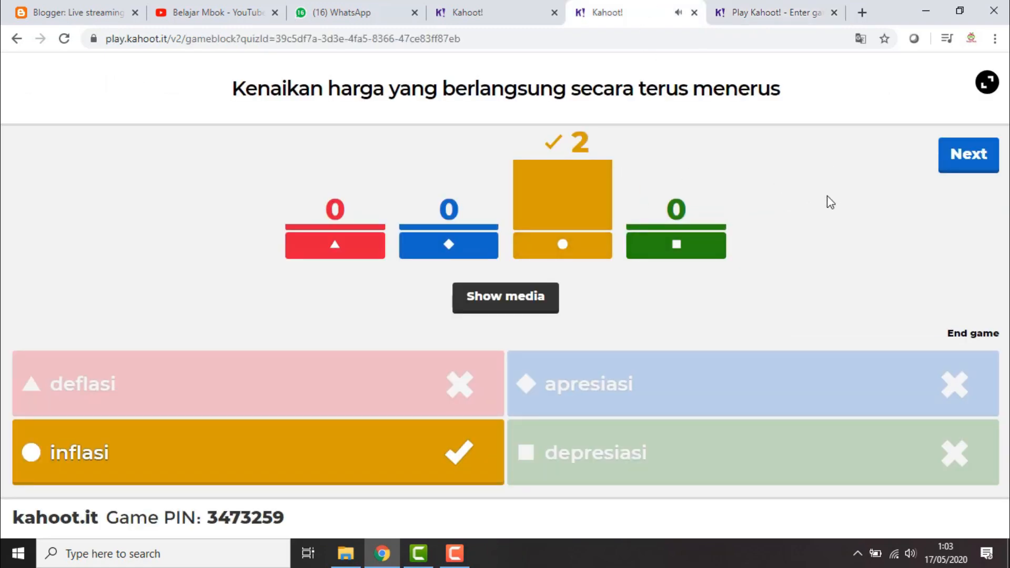
{"action": "left_click", "coordinate": [969, 158]}
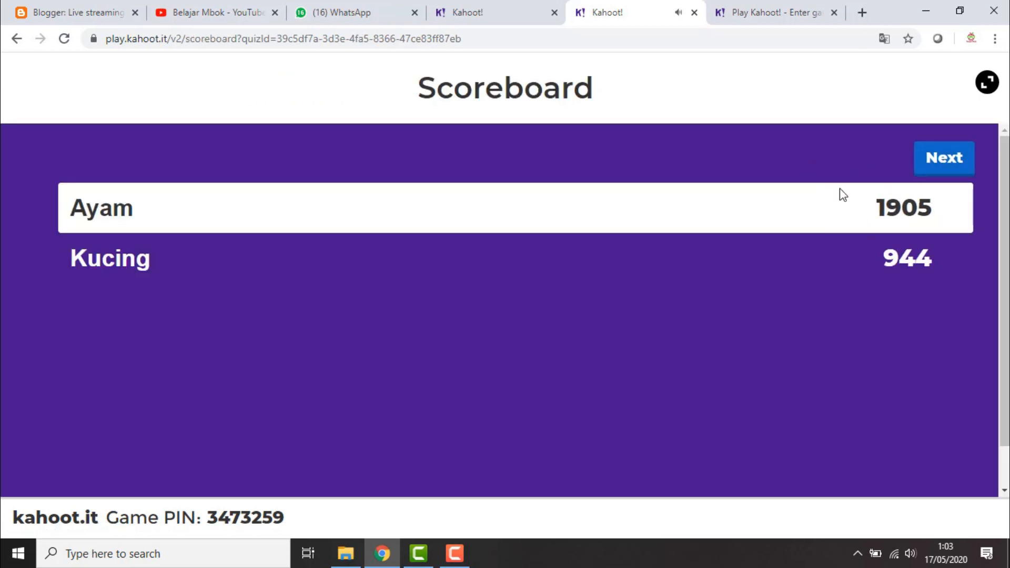
{"action": "left_click", "coordinate": [795, 7]}
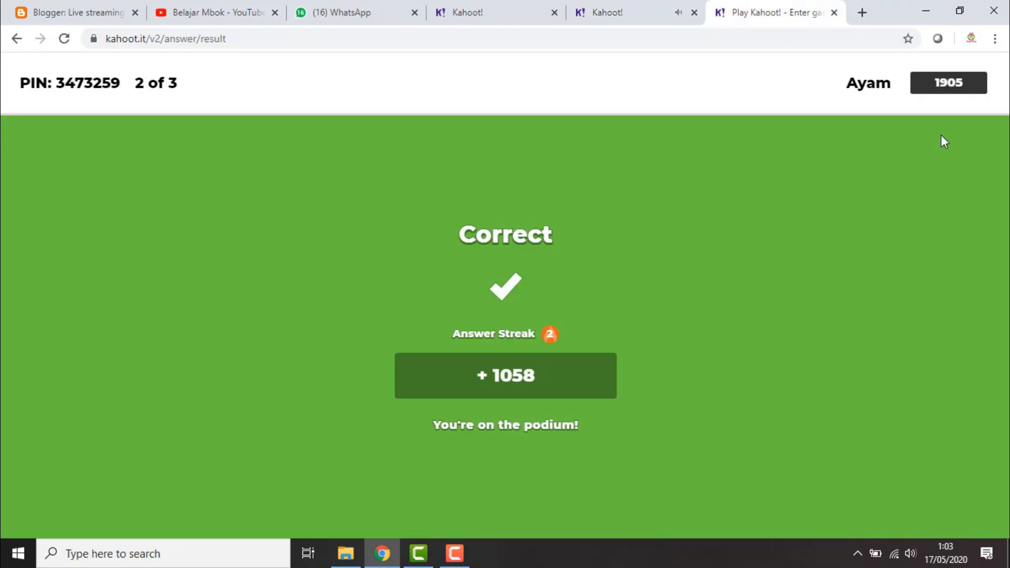
{"action": "left_click", "coordinate": [650, 12]}
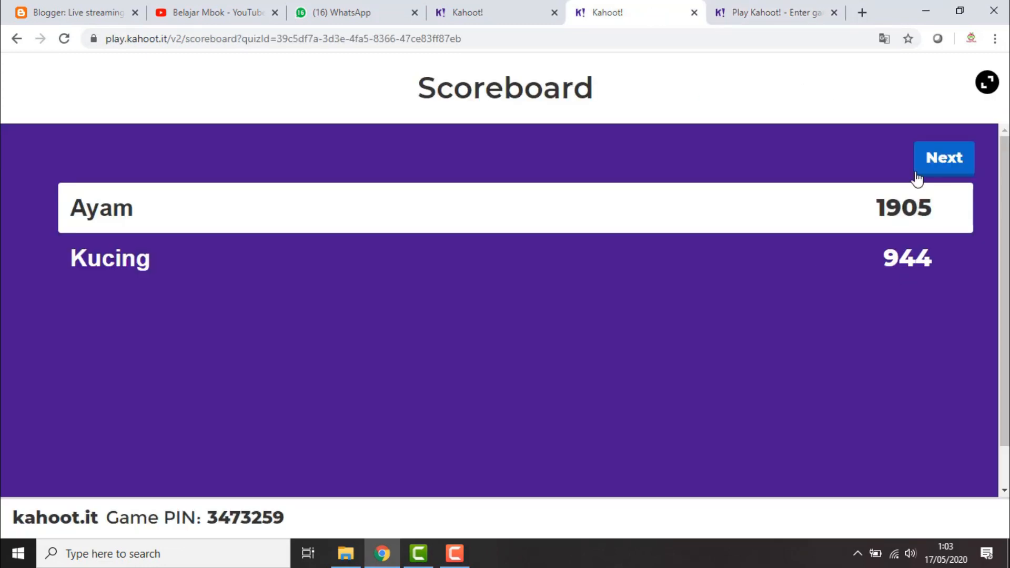
{"action": "left_click", "coordinate": [779, 12]}
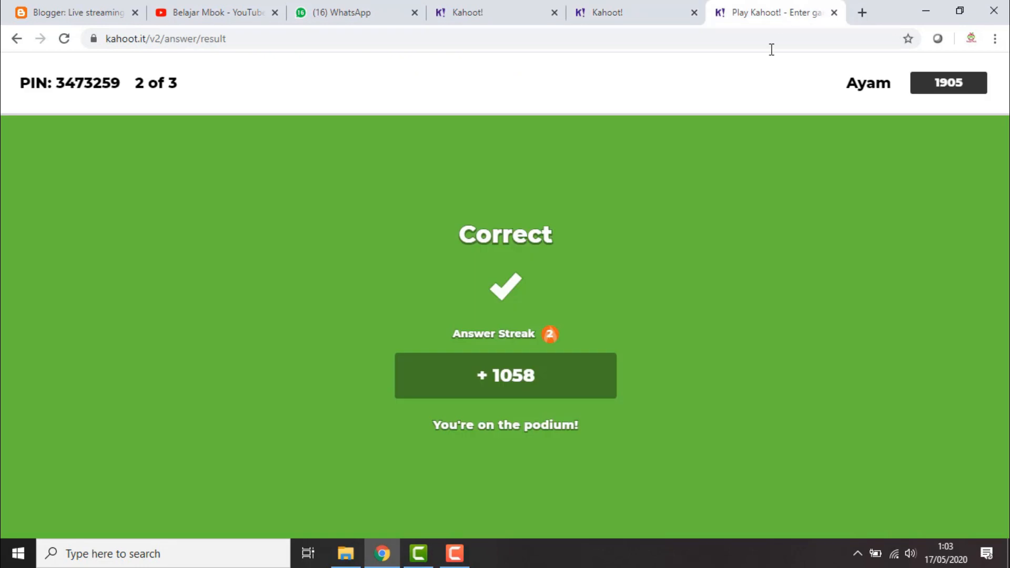
{"action": "left_click", "coordinate": [617, 8]}
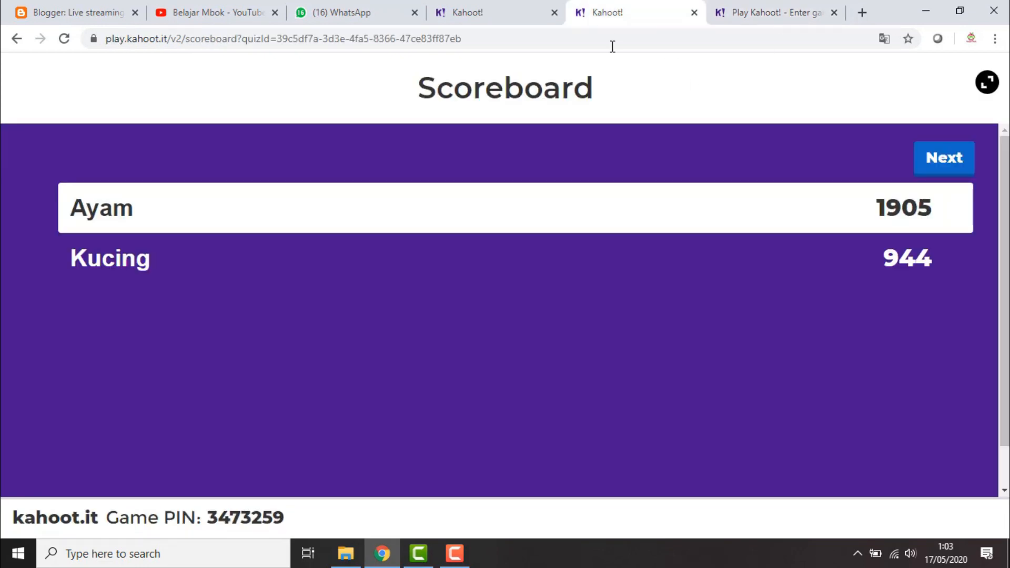
{"action": "left_click", "coordinate": [945, 158]}
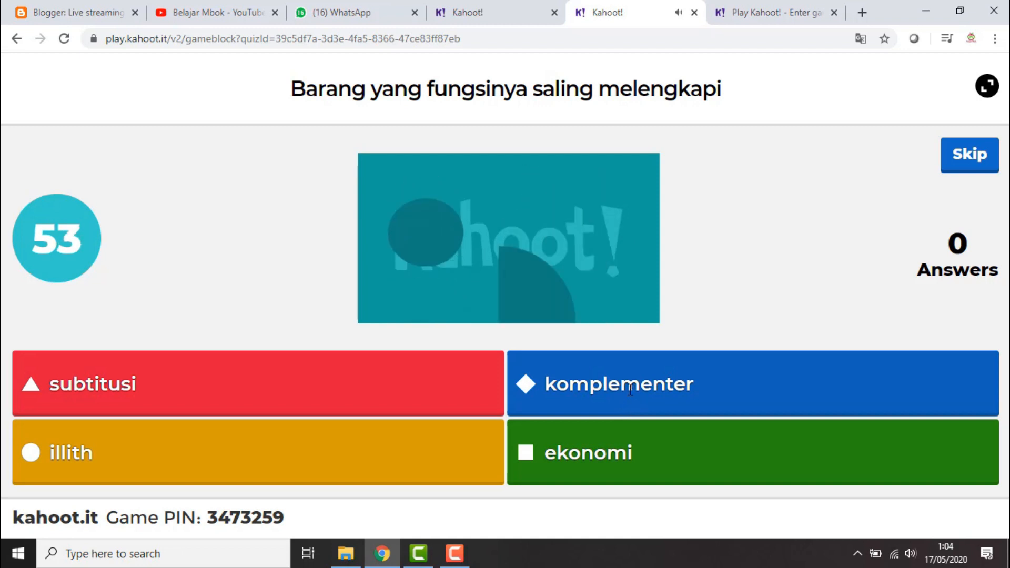
Step: Answer "Barang yang fungsinya saling melengkapi" as team Ayam with the blue diamond, "komplementer"
{"action": "left_click_drag", "start_coordinate": [631, 389], "coordinate": [634, 368]}
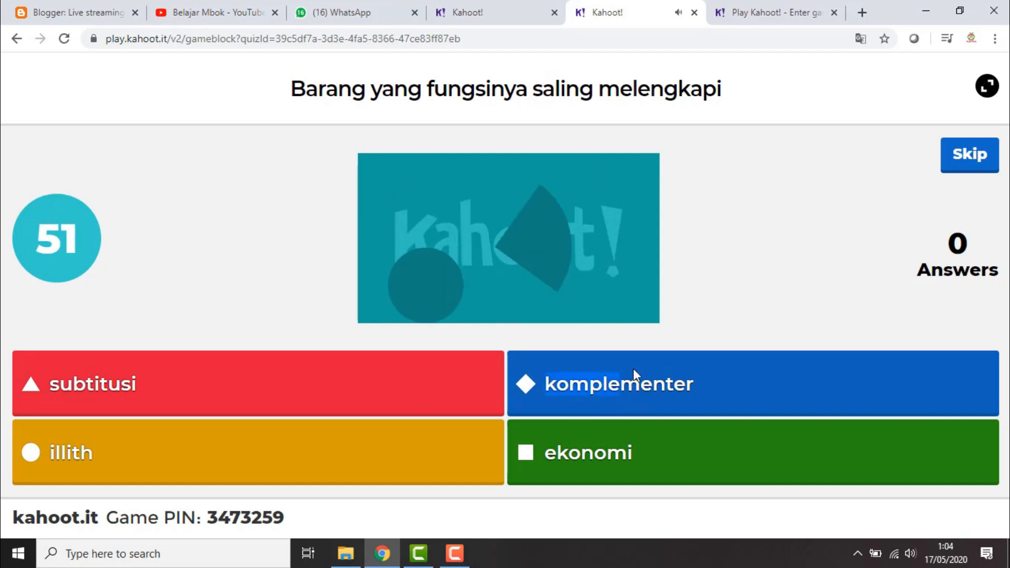
{"action": "left_click", "coordinate": [777, 16]}
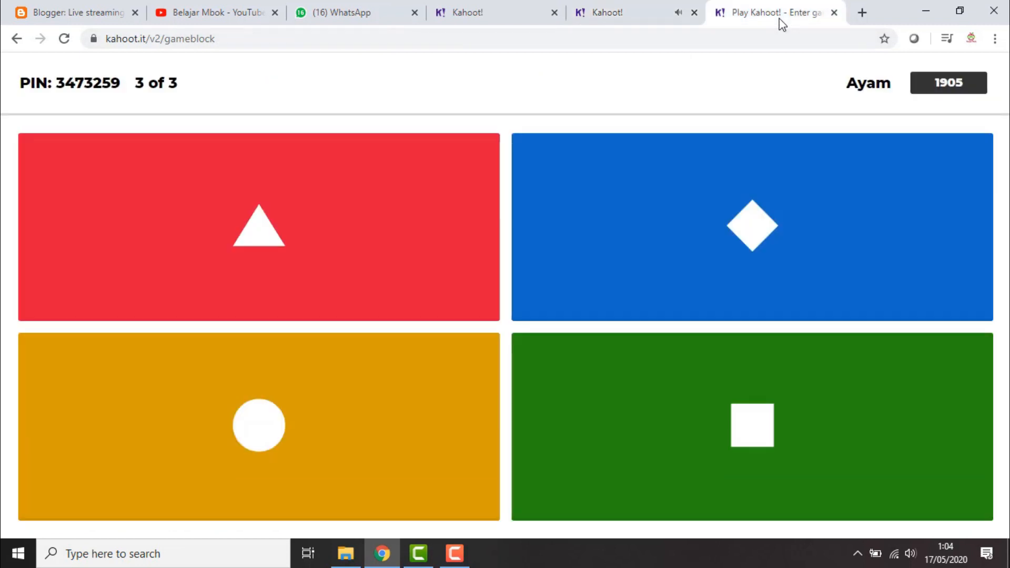
{"action": "left_click", "coordinate": [795, 219]}
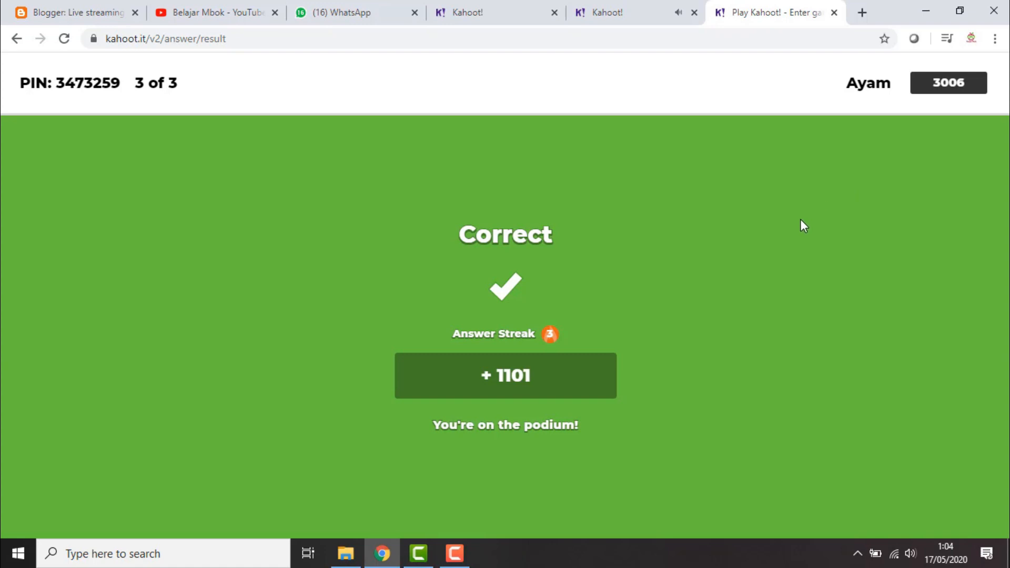
Step: Advance the host game from the third question's results to the final "Kuis Ekonomi" podium
{"action": "left_click", "coordinate": [625, 20]}
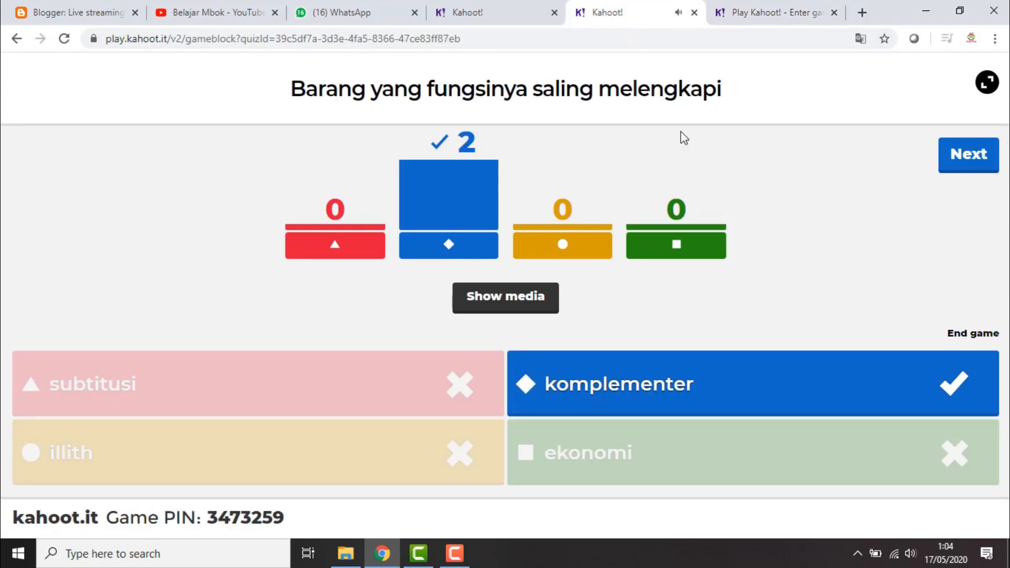
{"action": "left_click", "coordinate": [974, 163]}
{"action": "left_click", "coordinate": [984, 154]}
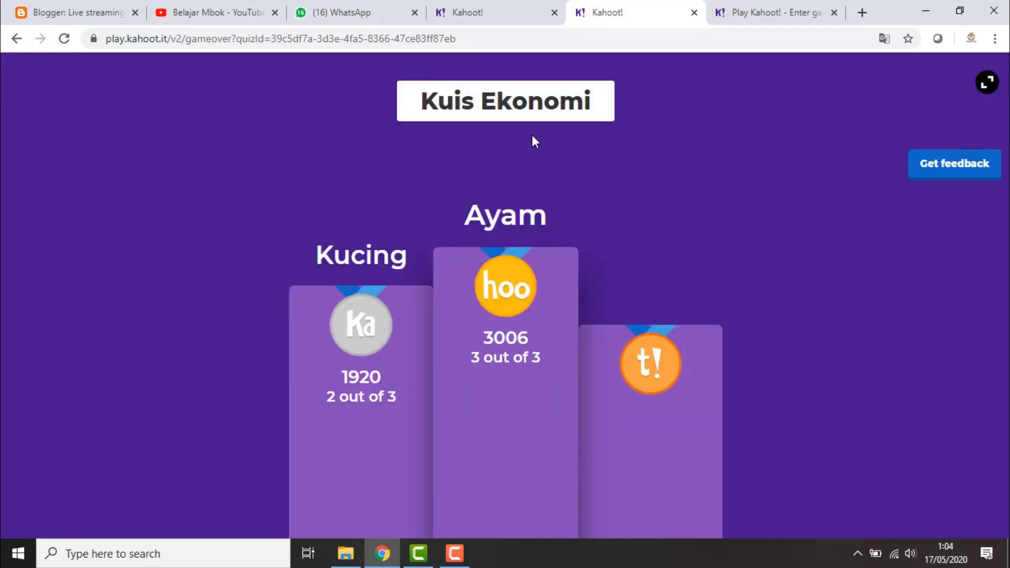
Step: Check team Ayam's final ranking on the player page and open the finished game's report from the host page
{"action": "left_click", "coordinate": [797, 7]}
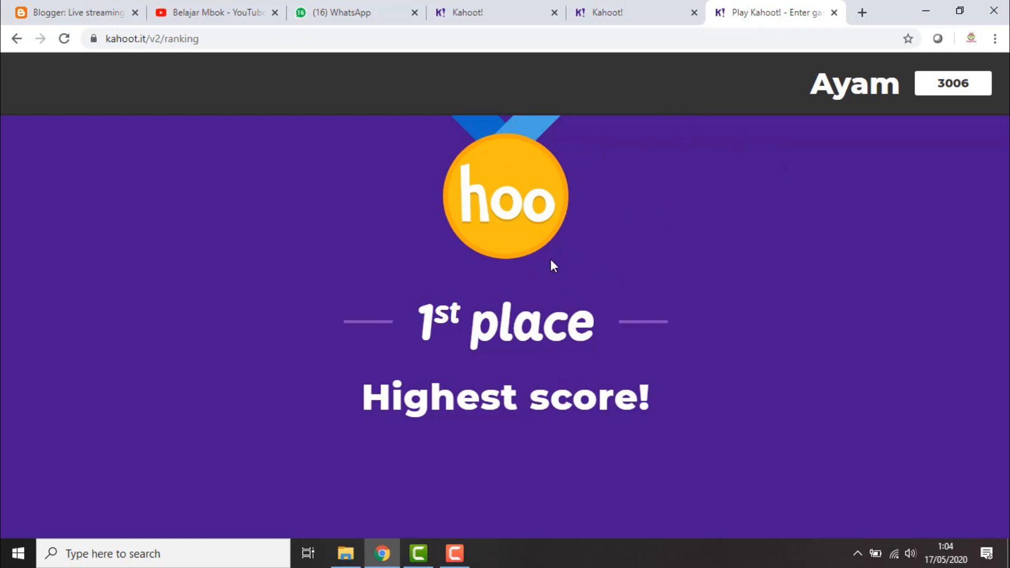
{"action": "left_click", "coordinate": [656, 16]}
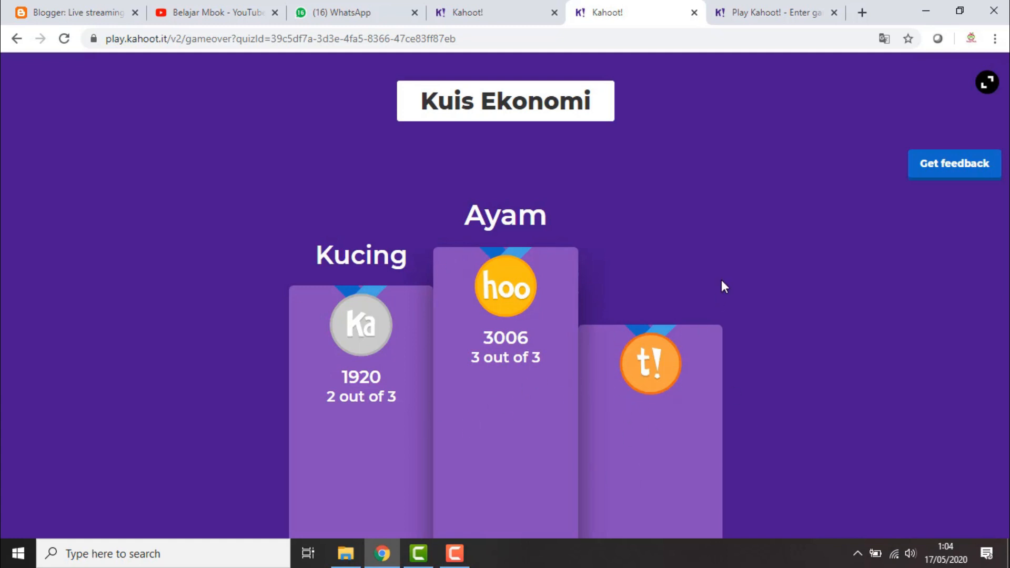
{"action": "left_click", "coordinate": [980, 173]}
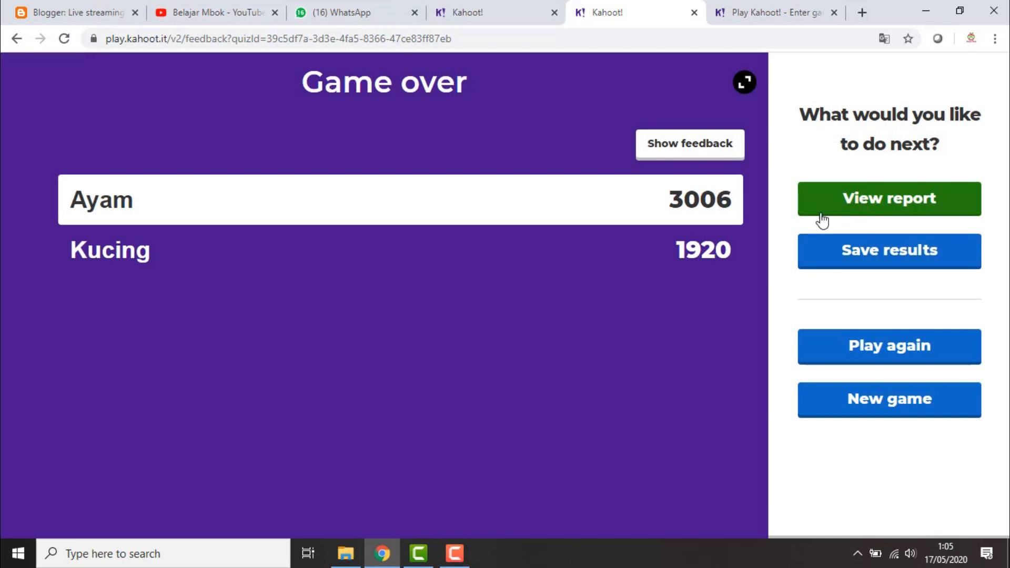
{"action": "left_click", "coordinate": [909, 203]}
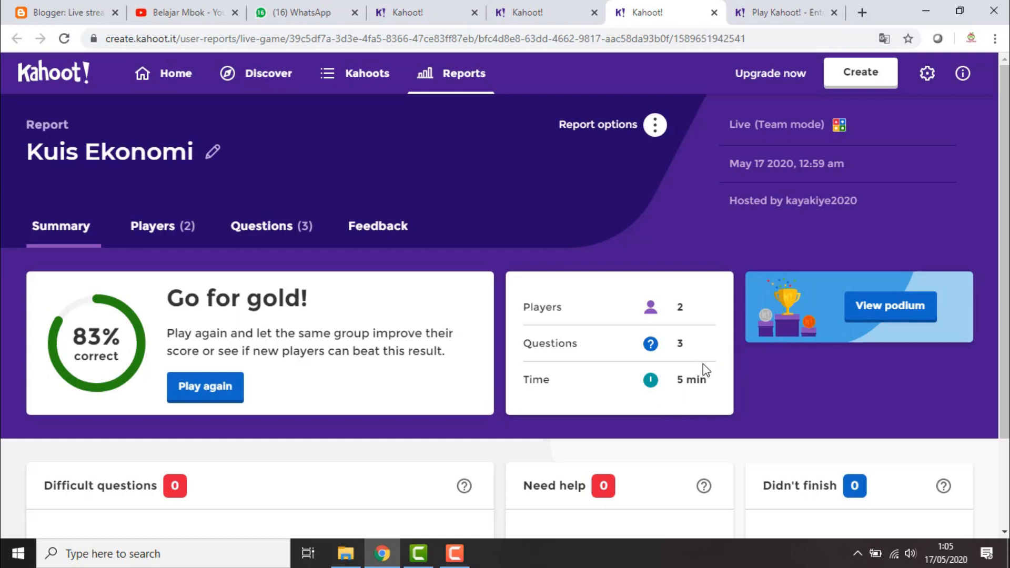
Step: Review the players' results and the answers given to each of the three questions in the Kuis Ekonomi report
{"action": "left_click", "coordinate": [161, 231]}
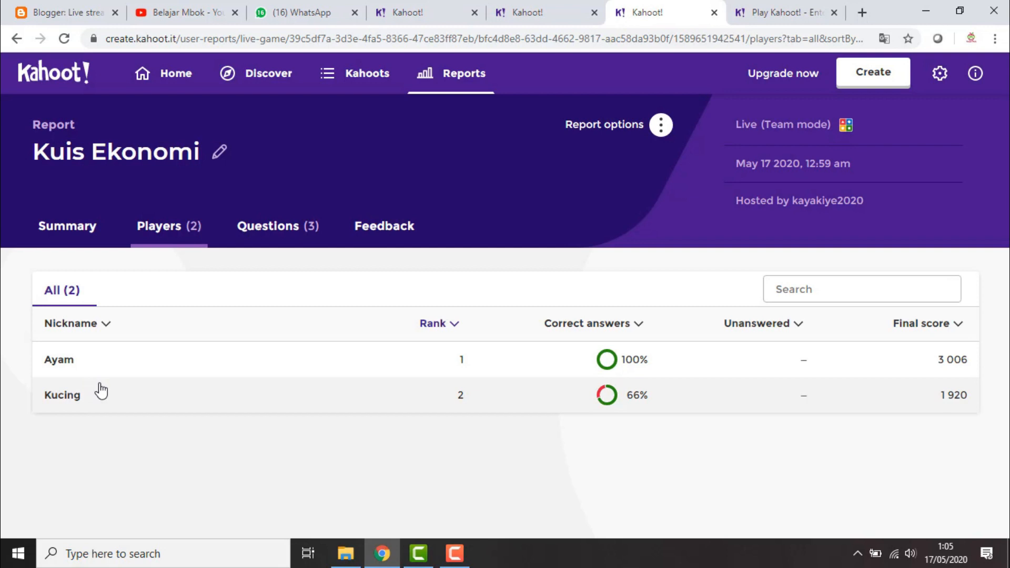
{"action": "left_click", "coordinate": [280, 227]}
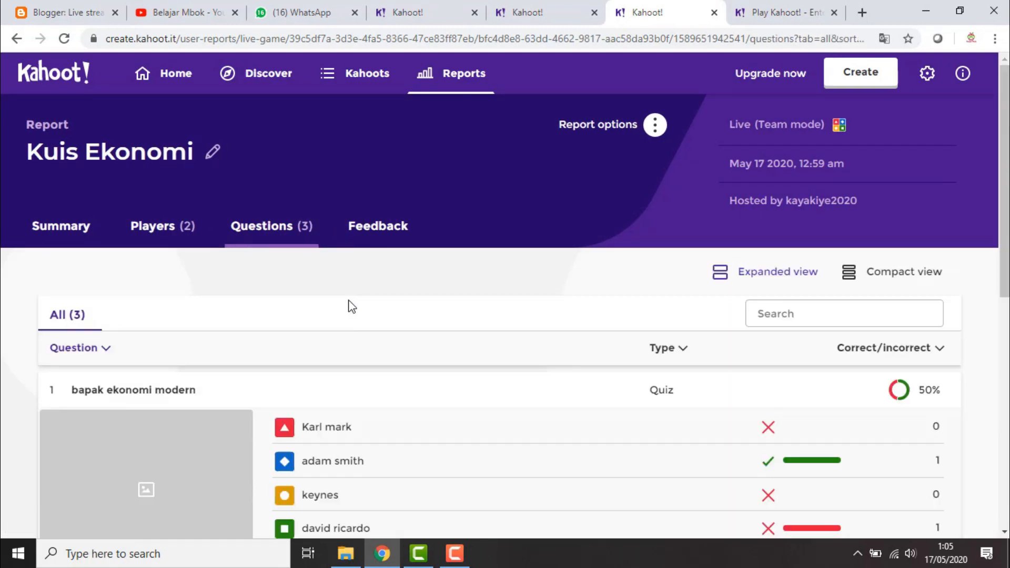
{"action": "scroll", "coordinate": [401, 348], "scroll_direction": "down", "scroll_amount": 4}
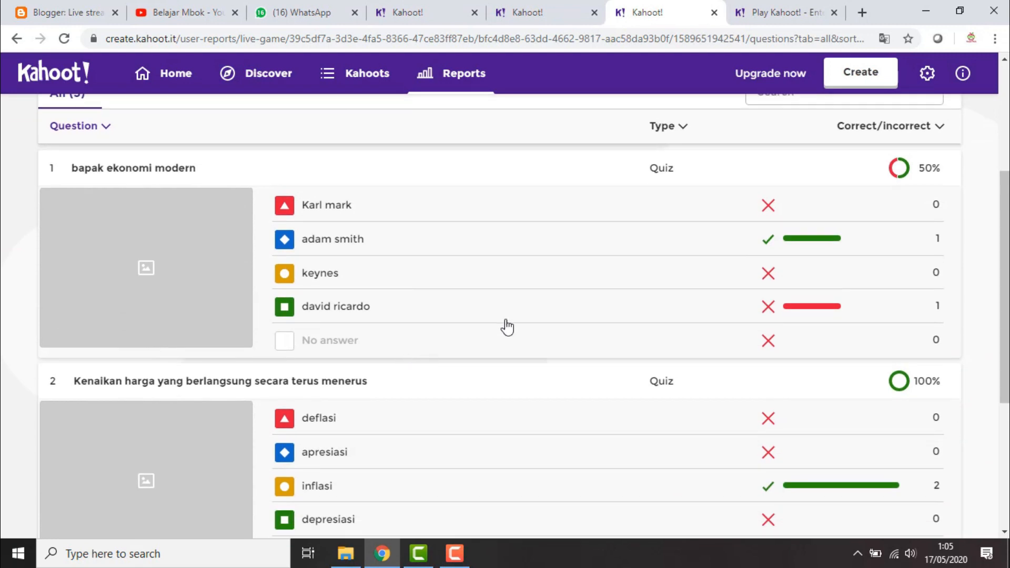
{"action": "scroll", "coordinate": [497, 334], "scroll_direction": "down", "scroll_amount": 5}
{"action": "scroll", "coordinate": [488, 357], "scroll_direction": "up", "scroll_amount": 10}
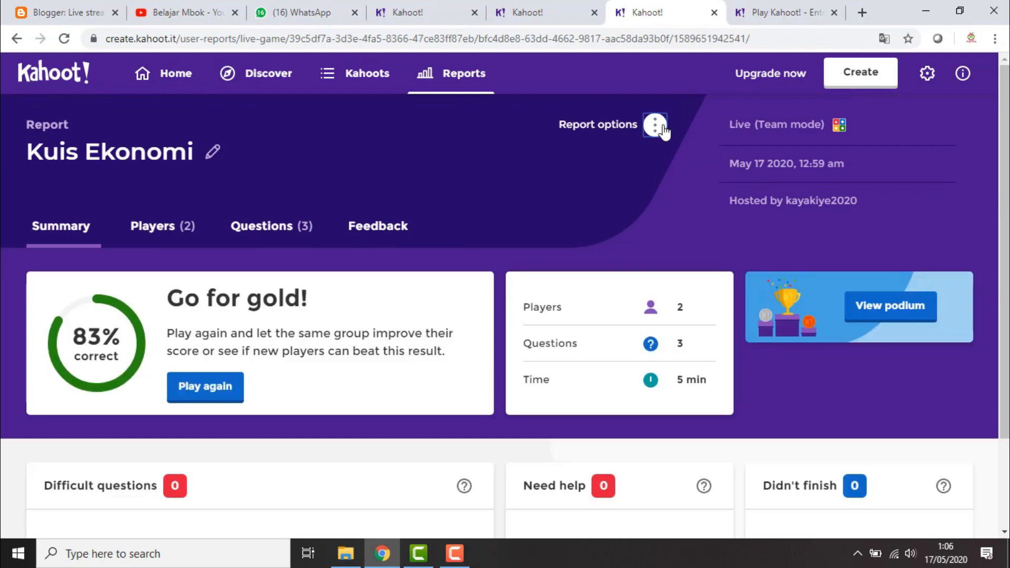
Step: Check the available report options and view the Kuis Ekonomi podium, then return to the report summary
{"action": "left_click", "coordinate": [661, 127]}
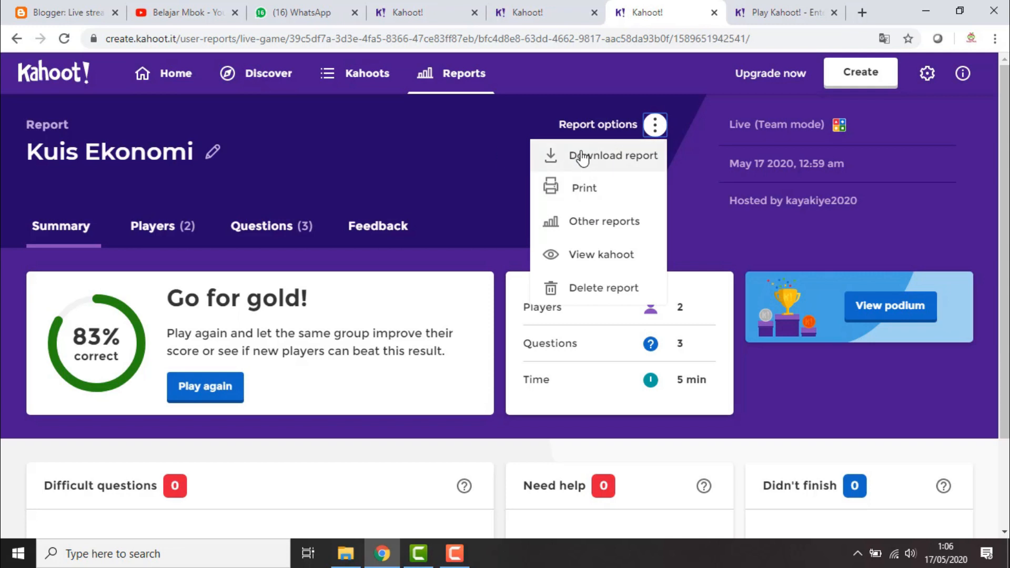
{"action": "left_click", "coordinate": [445, 185]}
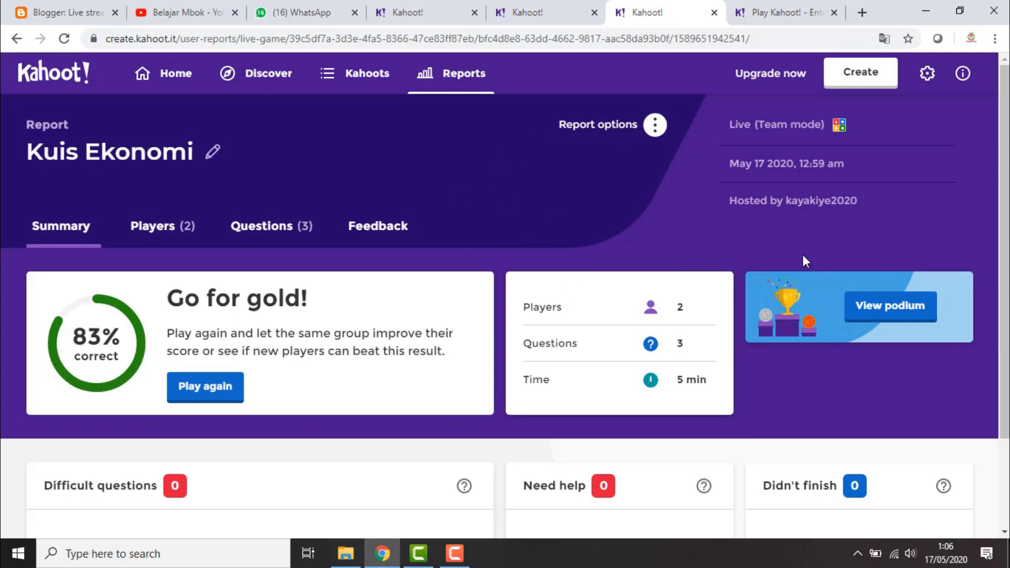
{"action": "left_click", "coordinate": [906, 311]}
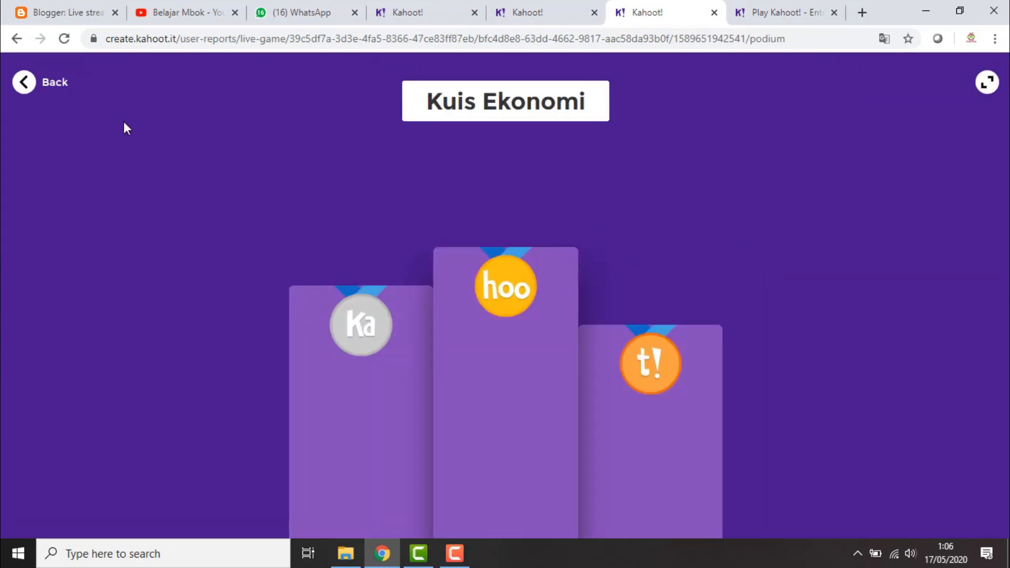
{"action": "left_click", "coordinate": [24, 82]}
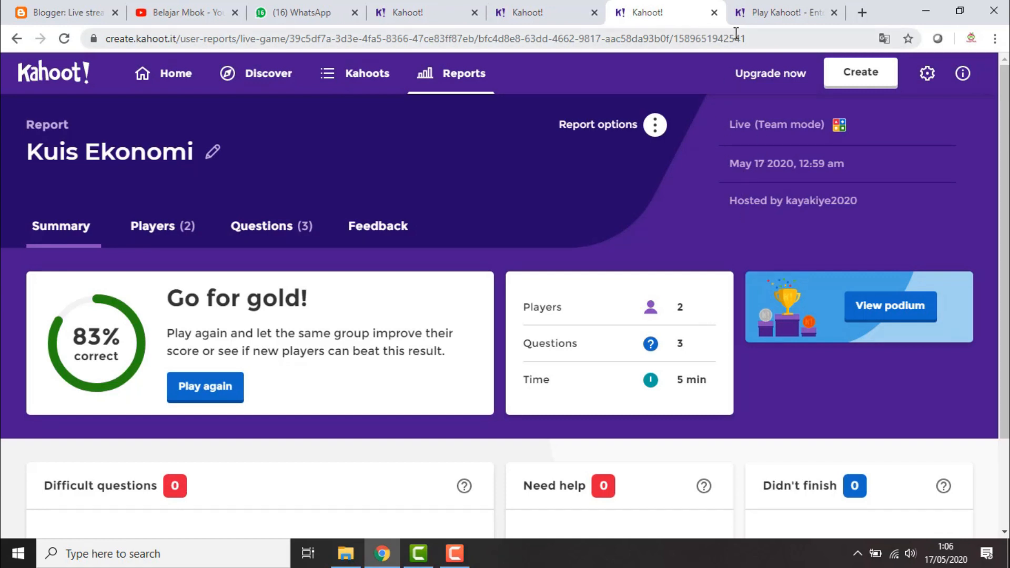
Step: Close the report tab and give the kahoot five stars and a happy feeling on the player's feedback page, dismissing the promotional banner
{"action": "left_click", "coordinate": [714, 12]}
{"action": "left_click", "coordinate": [757, 13]}
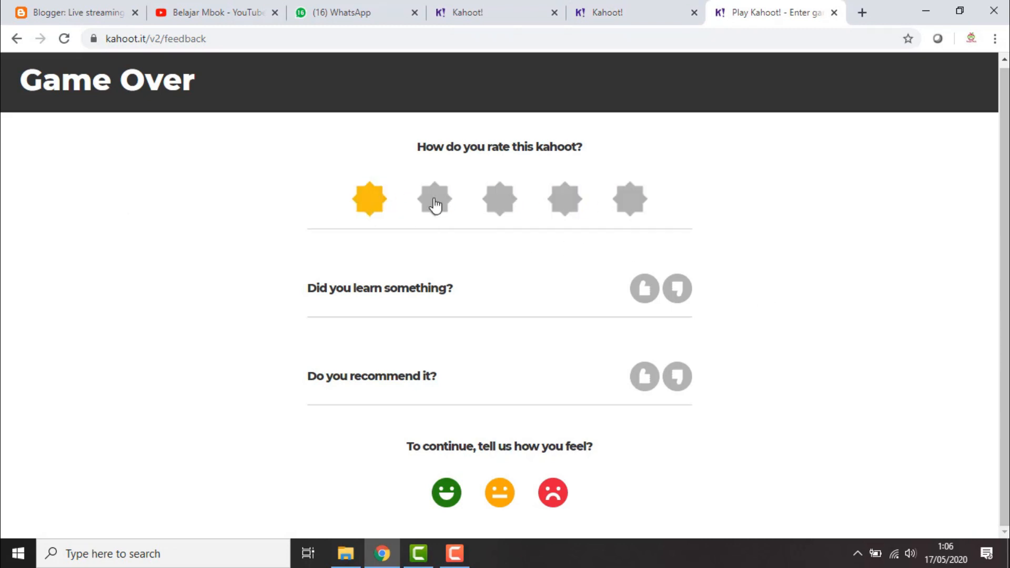
{"action": "left_click", "coordinate": [639, 203]}
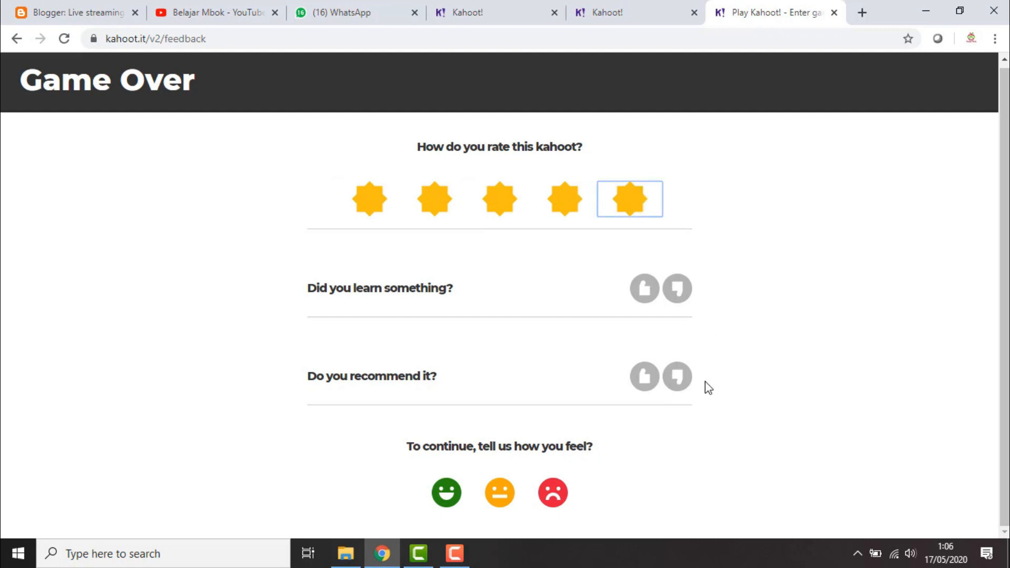
{"action": "left_click", "coordinate": [446, 493]}
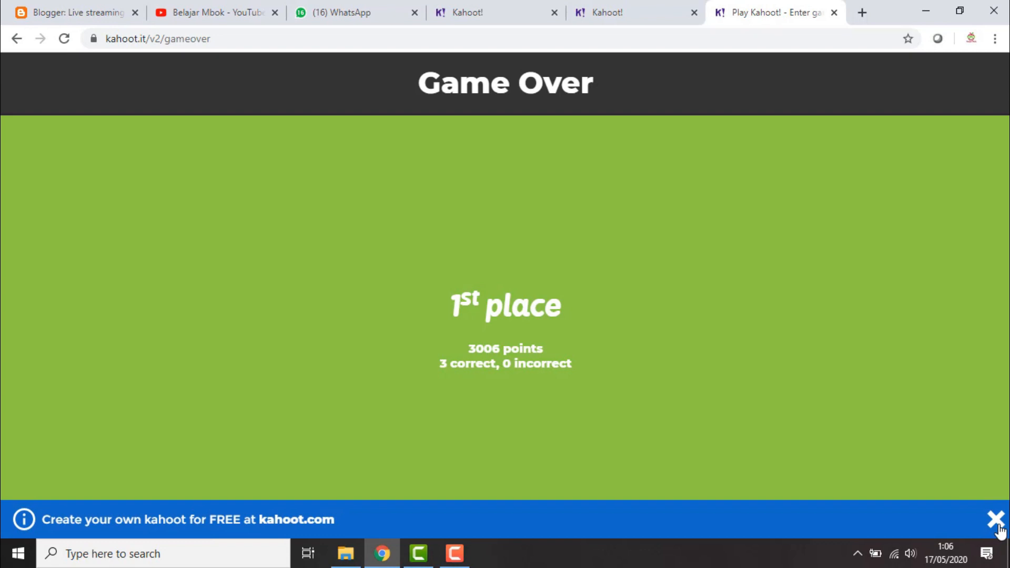
{"action": "left_click", "coordinate": [996, 519]}
Step: Check the save options for the game results on the host page and close the finished game's host and player tabs
{"action": "left_click", "coordinate": [658, 9]}
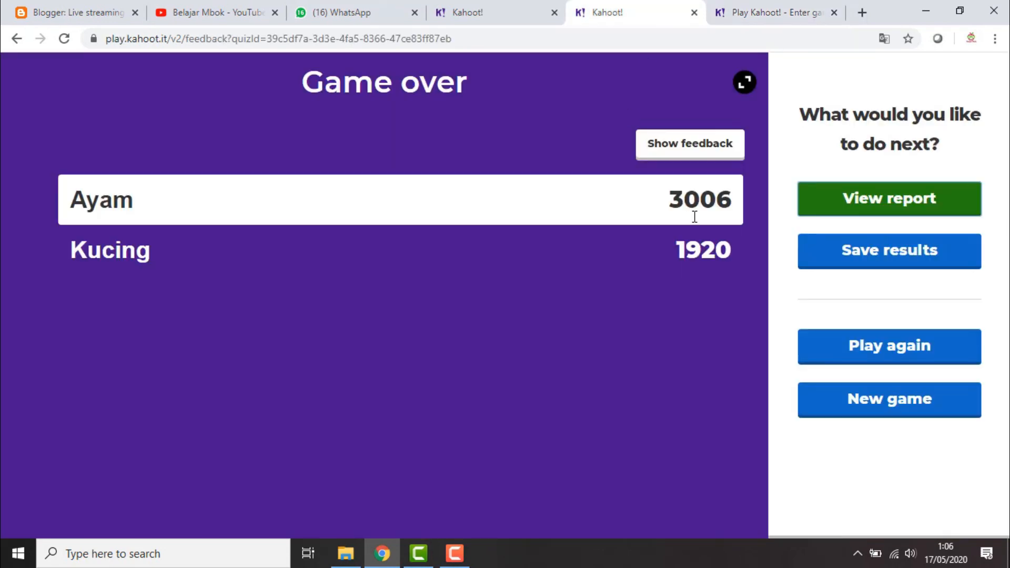
{"action": "left_click", "coordinate": [897, 256]}
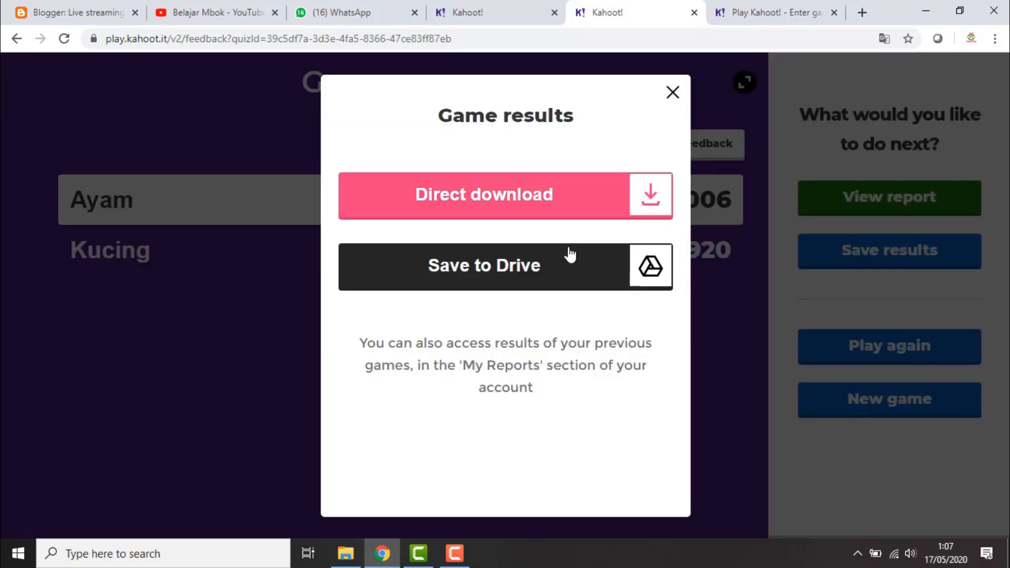
{"action": "left_click", "coordinate": [673, 93]}
{"action": "left_click", "coordinate": [693, 12]}
{"action": "left_click", "coordinate": [693, 12]}
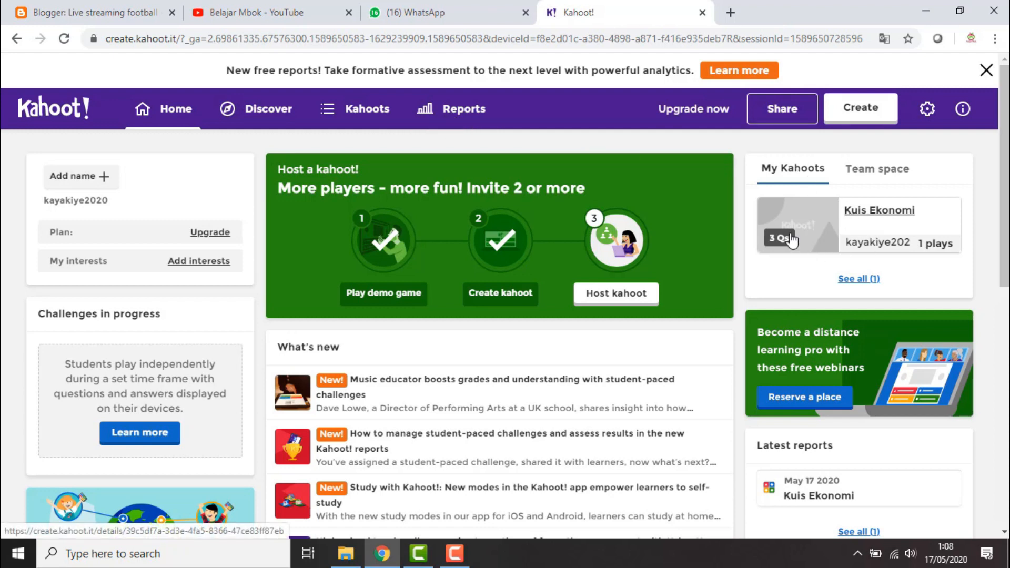
Step: Assign the Kuis Ekonomi kahoot as a self-paced challenge with randomized answer order turned on
{"action": "left_click", "coordinate": [879, 230]}
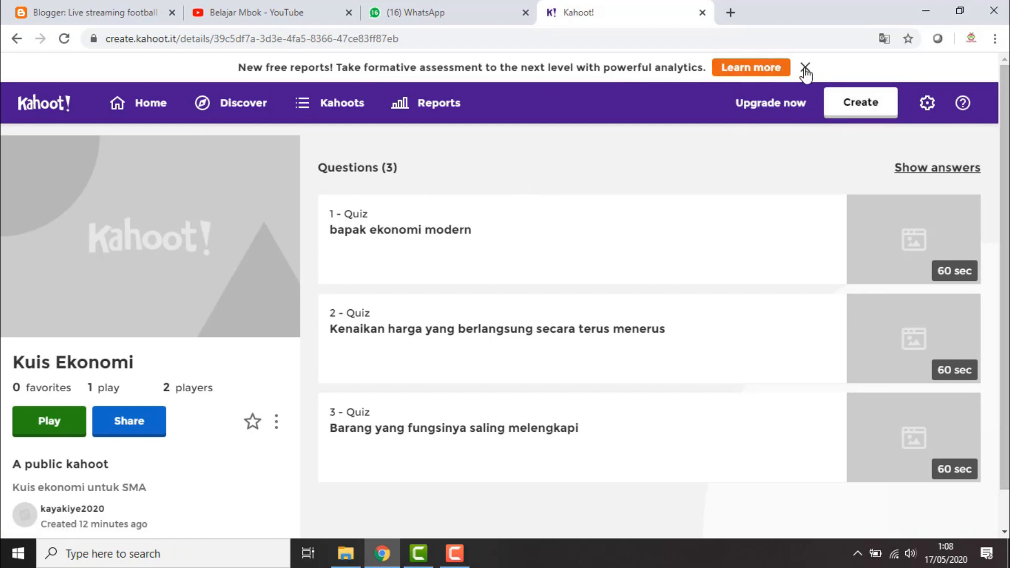
{"action": "left_click", "coordinate": [806, 67]}
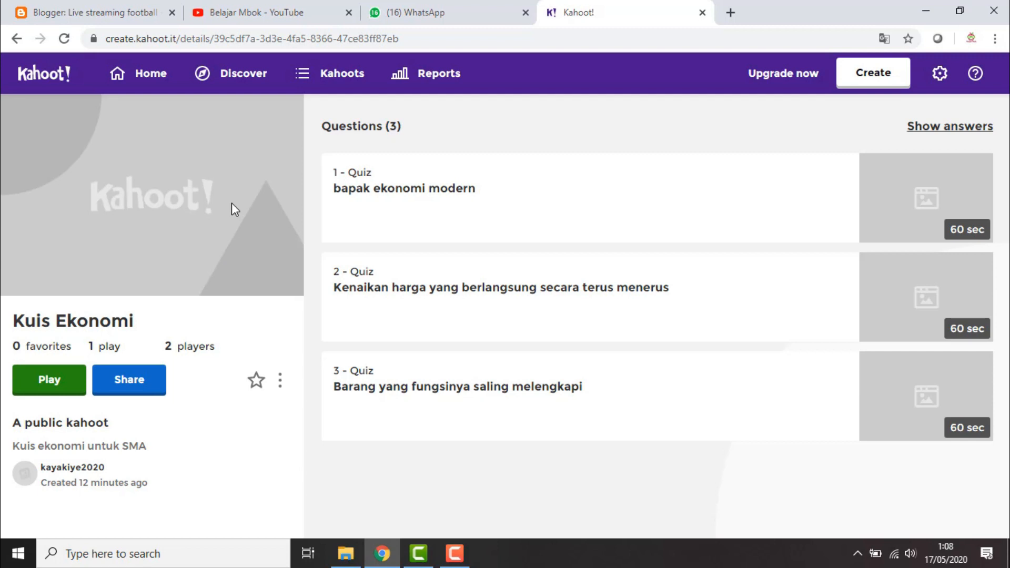
{"action": "left_click", "coordinate": [63, 393]}
{"action": "left_click", "coordinate": [73, 387]}
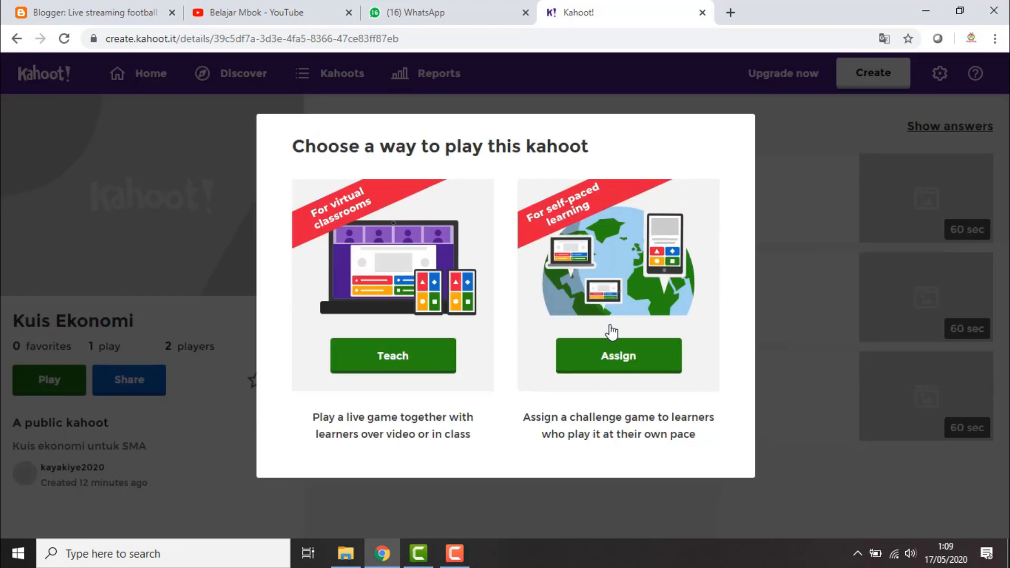
{"action": "left_click", "coordinate": [633, 362]}
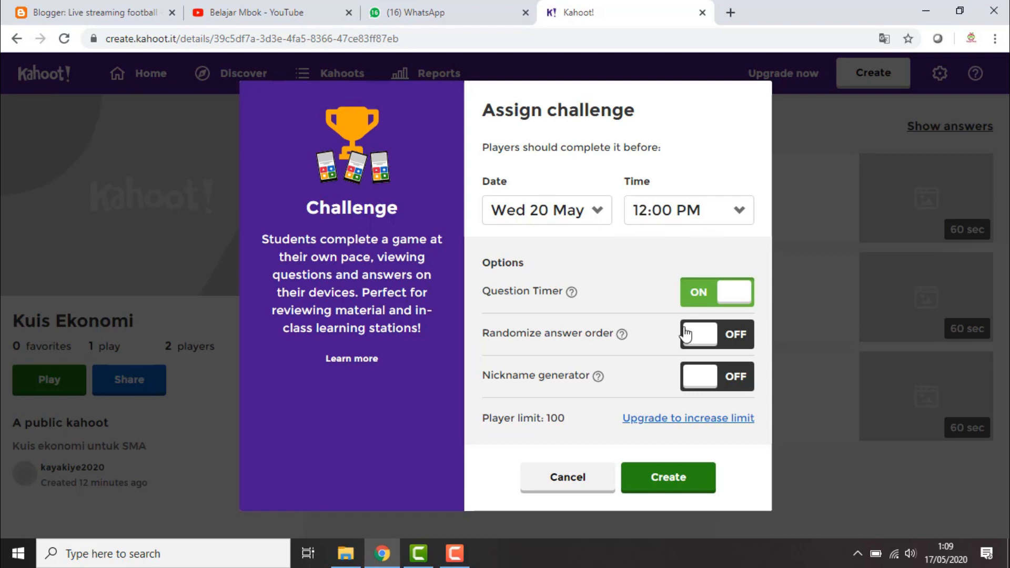
{"action": "left_click", "coordinate": [743, 340]}
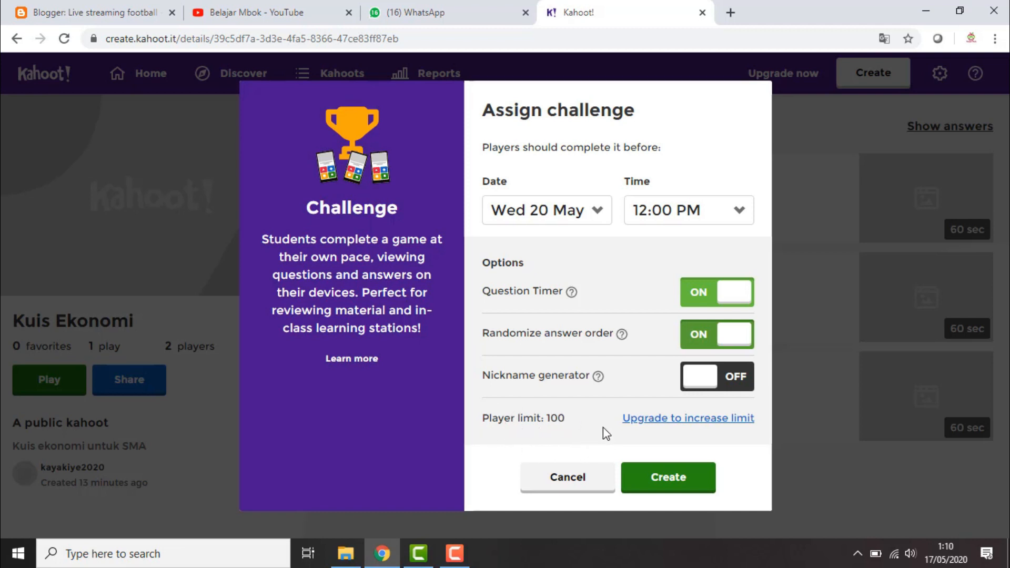
{"action": "left_click", "coordinate": [674, 480]}
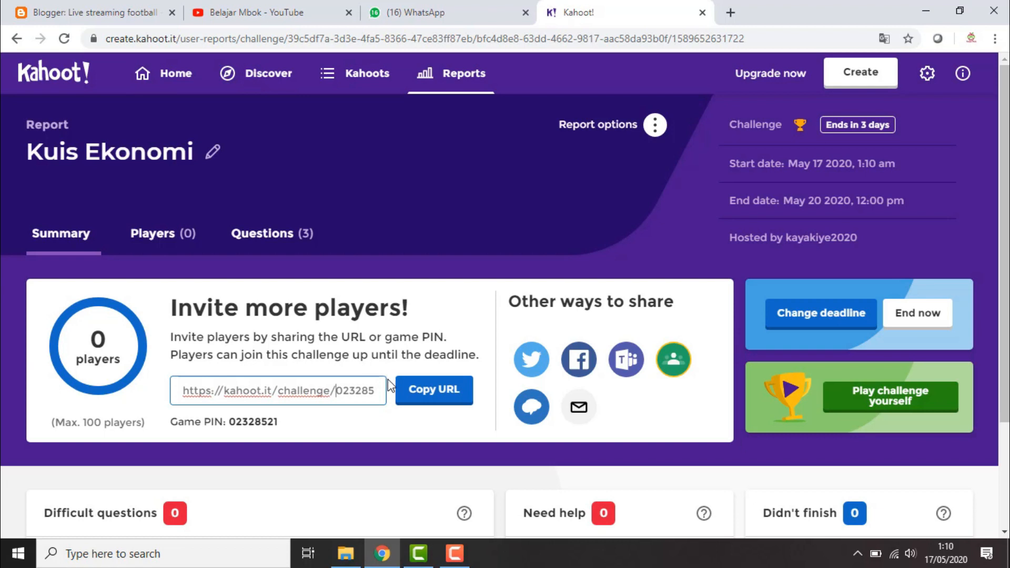
Step: Copy the challenge's invitation URL and open it in a new browser tab, dismissing the translation pop-up
{"action": "left_click", "coordinate": [429, 394]}
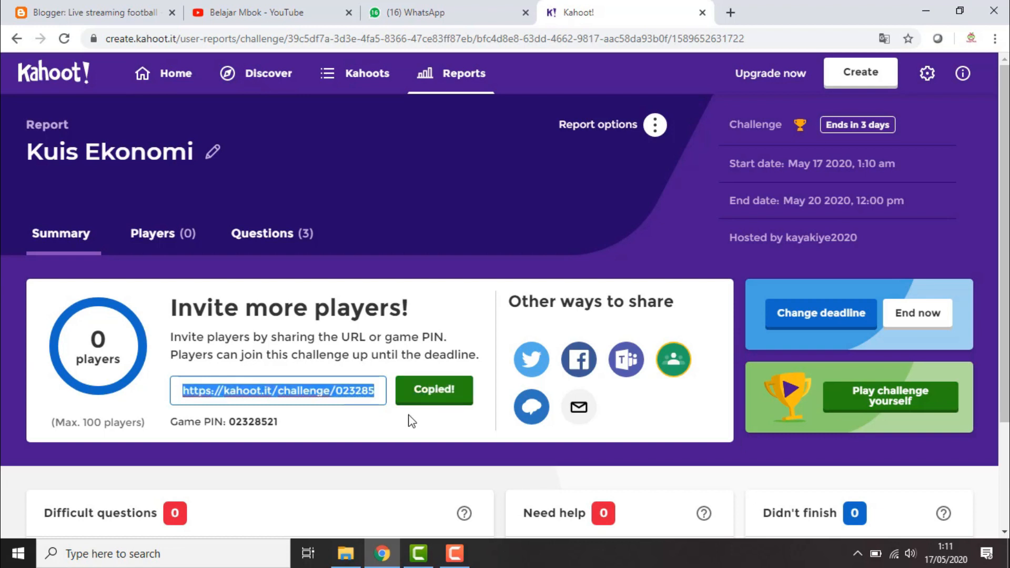
{"action": "key", "text": "ctrl+t"}
{"action": "key", "text": "ctrl+v"}
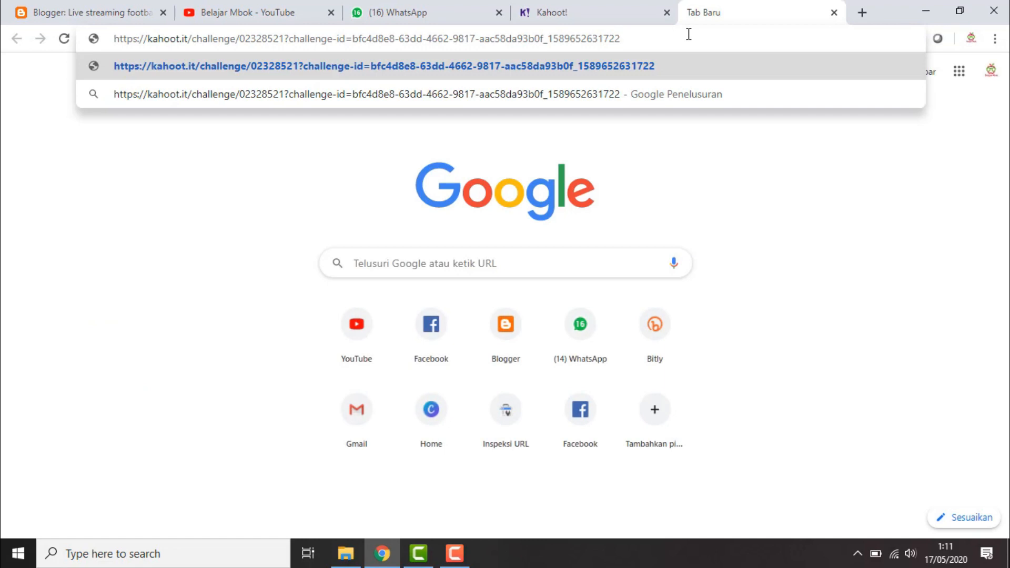
{"action": "key", "text": "Return"}
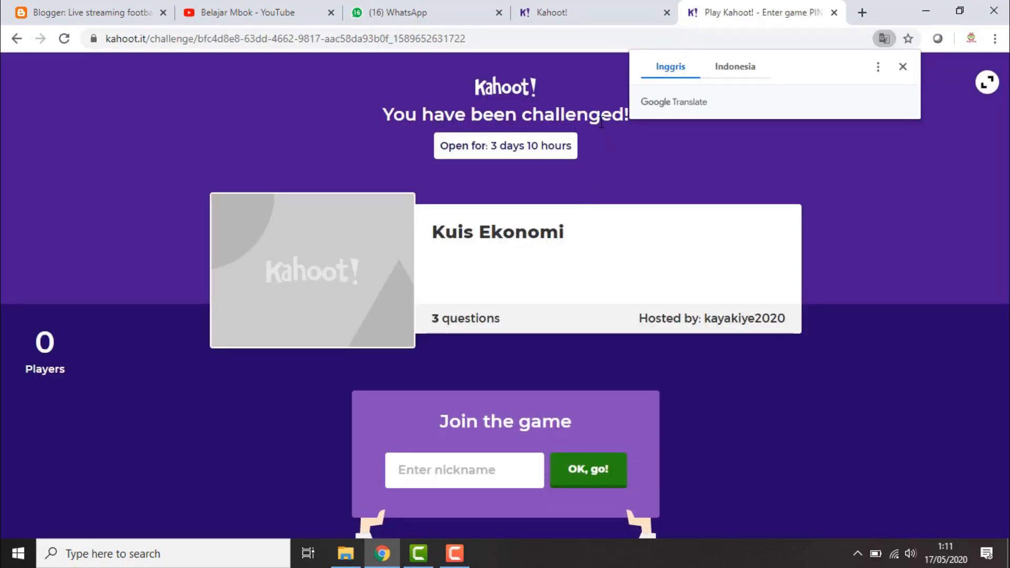
{"action": "left_click", "coordinate": [904, 67]}
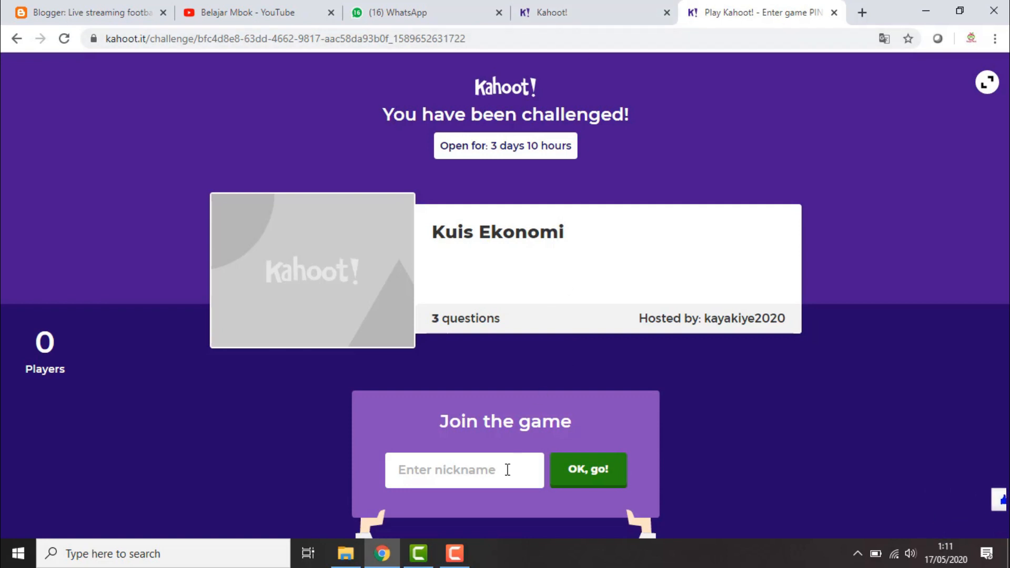
Step: Join the Kuis Ekonomi challenge with a player nickname
{"action": "left_click", "coordinate": [473, 477]}
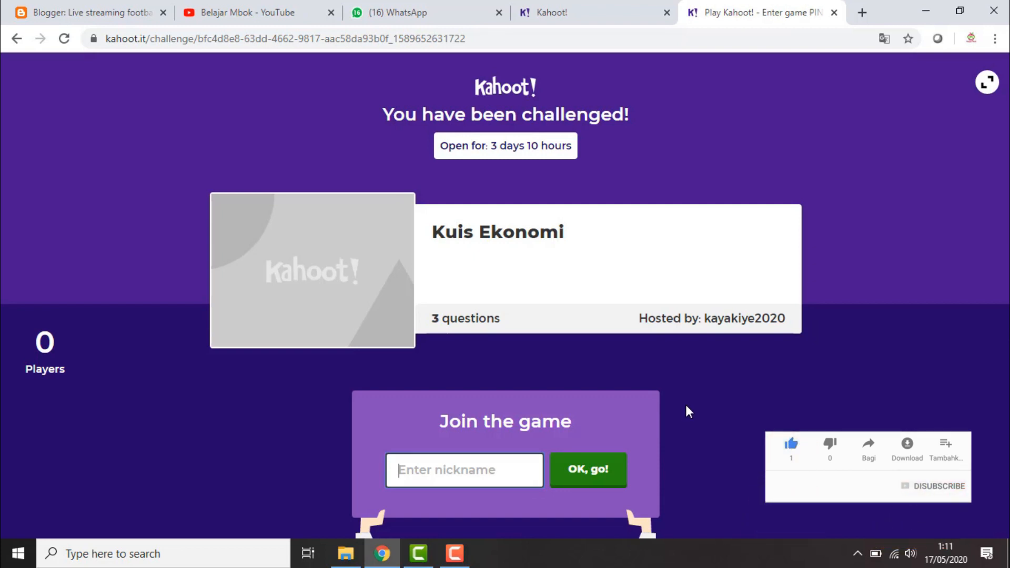
{"action": "type", "text": "Eko"}
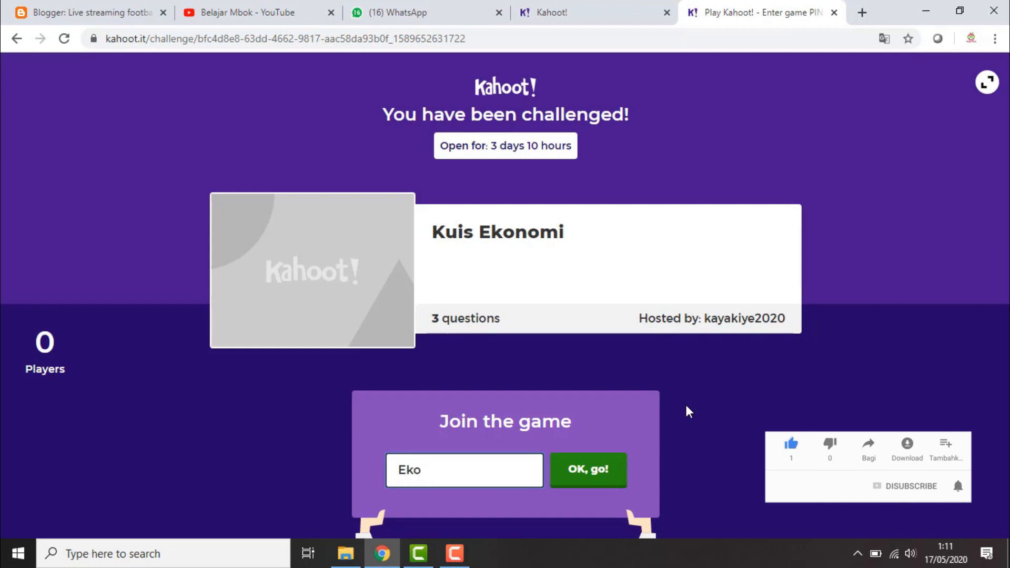
{"action": "left_click", "coordinate": [604, 476]}
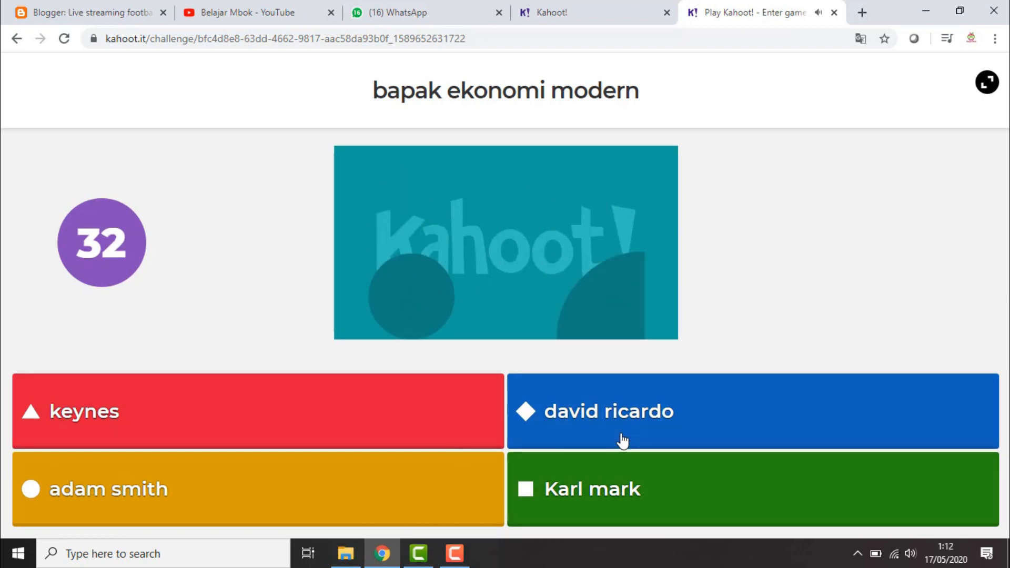
Step: Answer "bapak ekonomi modern" with "adam smith" and continue past the scoreboard to the second question
{"action": "left_click", "coordinate": [434, 457]}
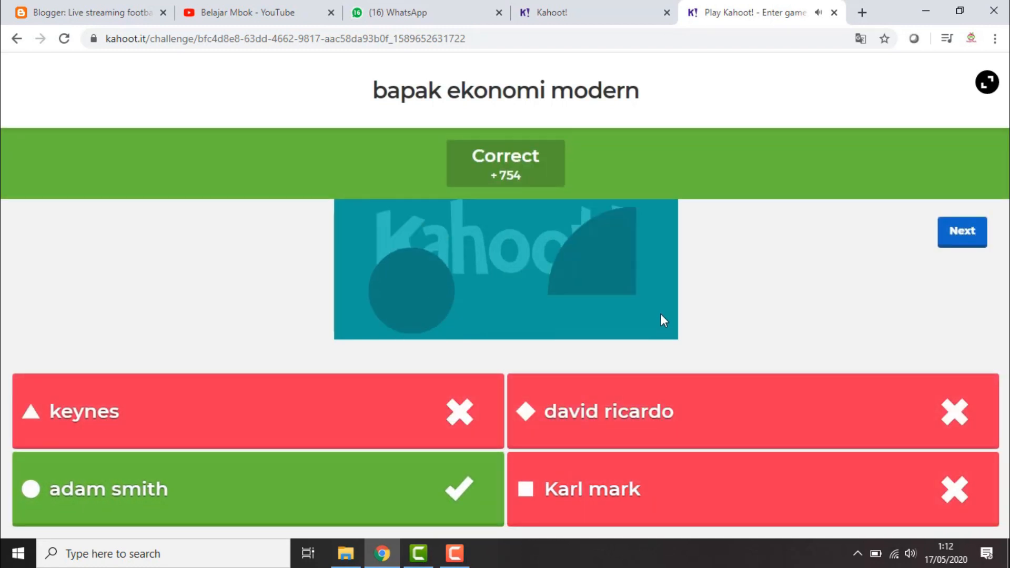
{"action": "left_click", "coordinate": [965, 236]}
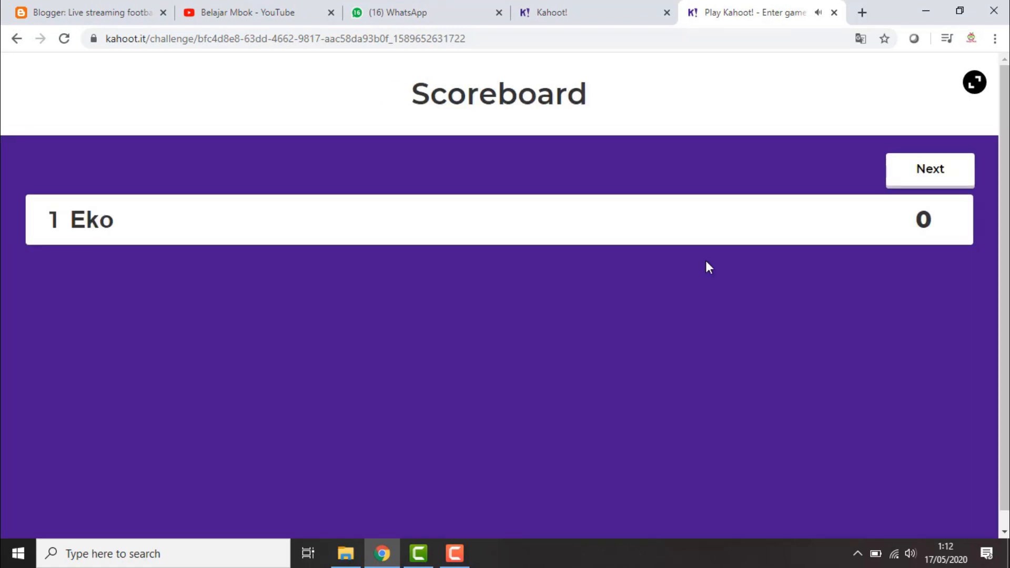
{"action": "left_click", "coordinate": [954, 172]}
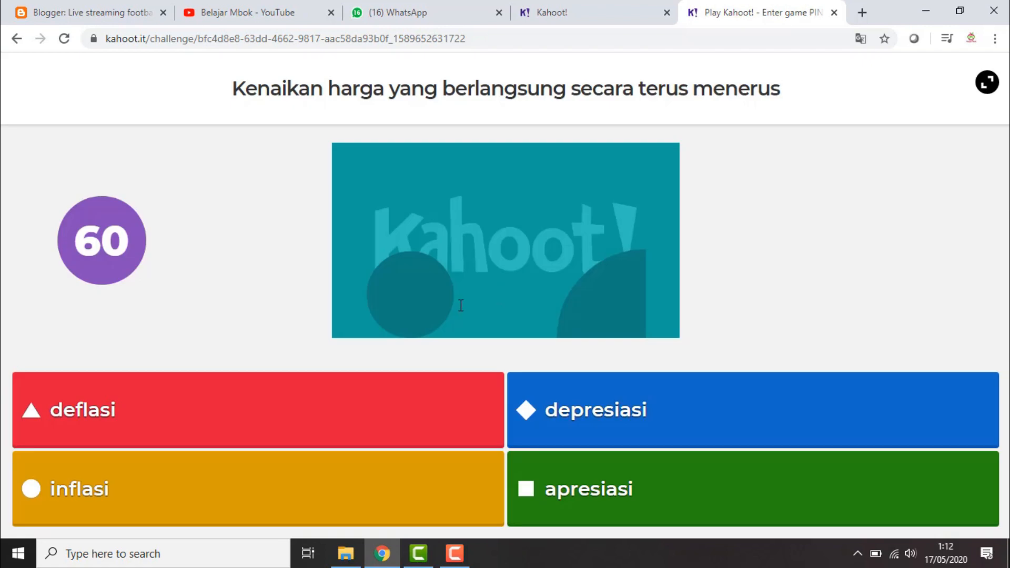
Step: Answer "Kenaikan harga yang berlangsung secara terus menerus" with "inflasi" and continue to the third question
{"action": "left_click", "coordinate": [337, 487]}
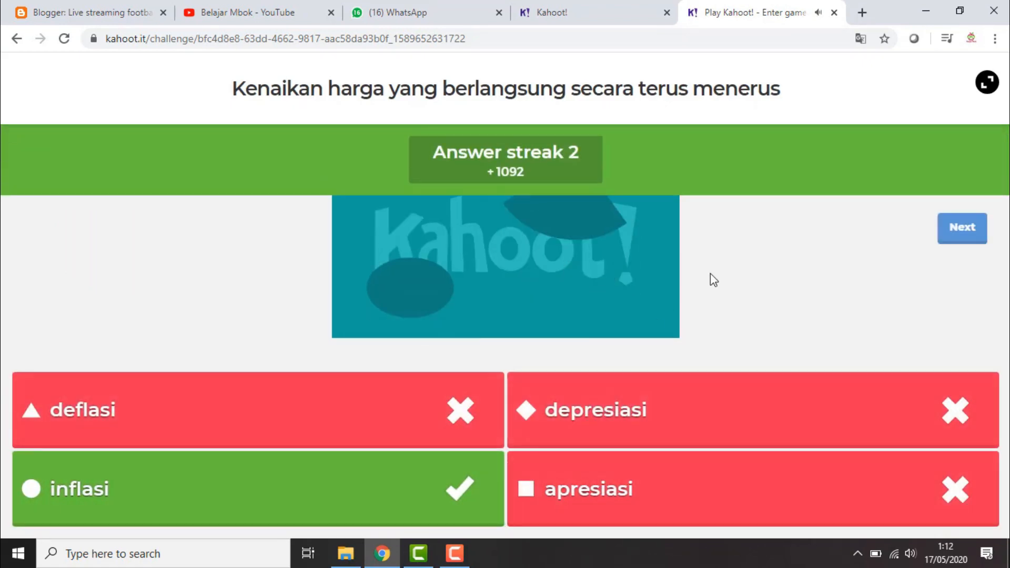
{"action": "left_click", "coordinate": [968, 231]}
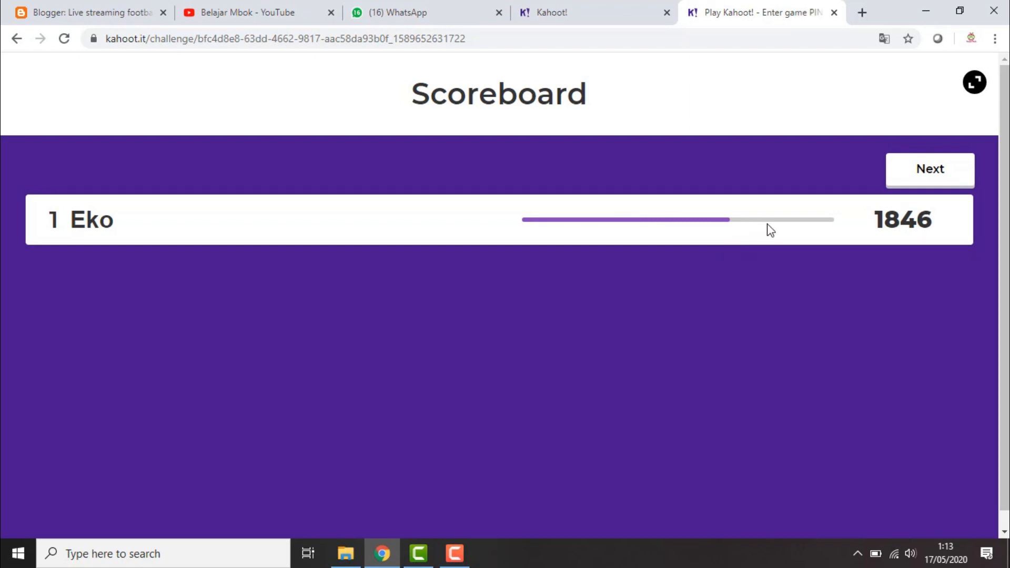
{"action": "left_click", "coordinate": [931, 171]}
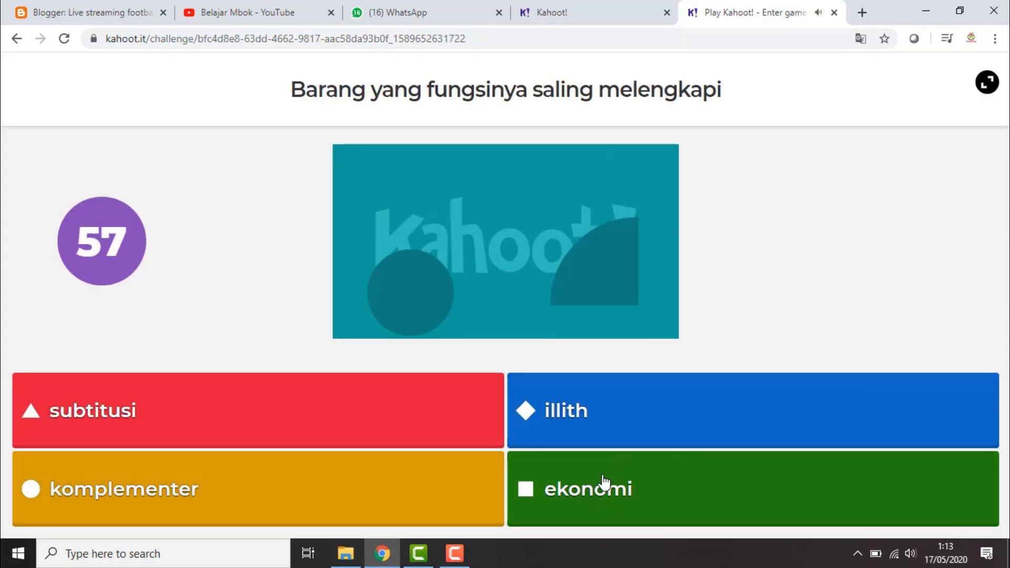
Step: Answer "Barang yang fungsinya saling melengkapi" with "subtitusi" and proceed to the challenge's final scoreboard
{"action": "left_click", "coordinate": [333, 415]}
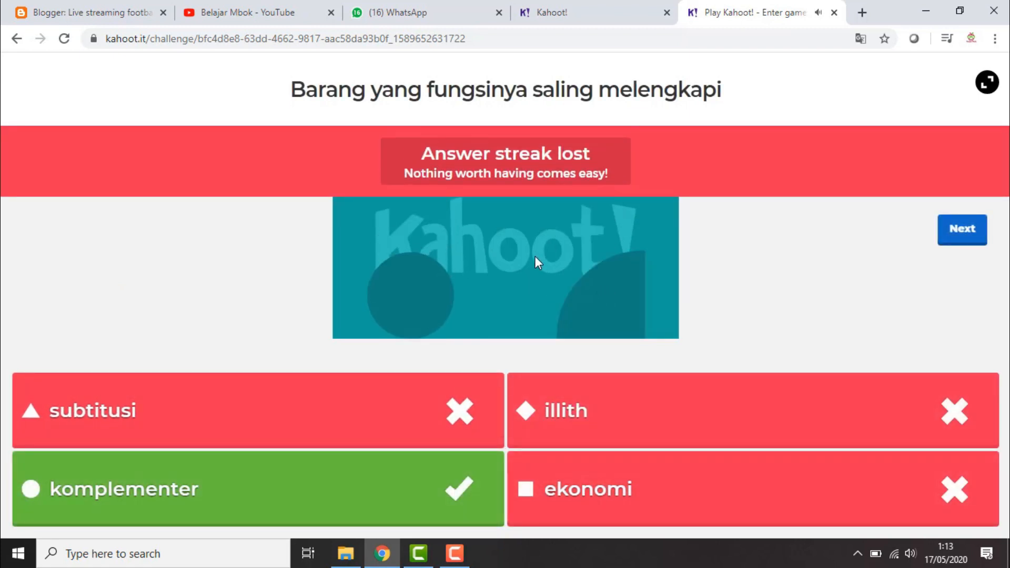
{"action": "left_click", "coordinate": [964, 234]}
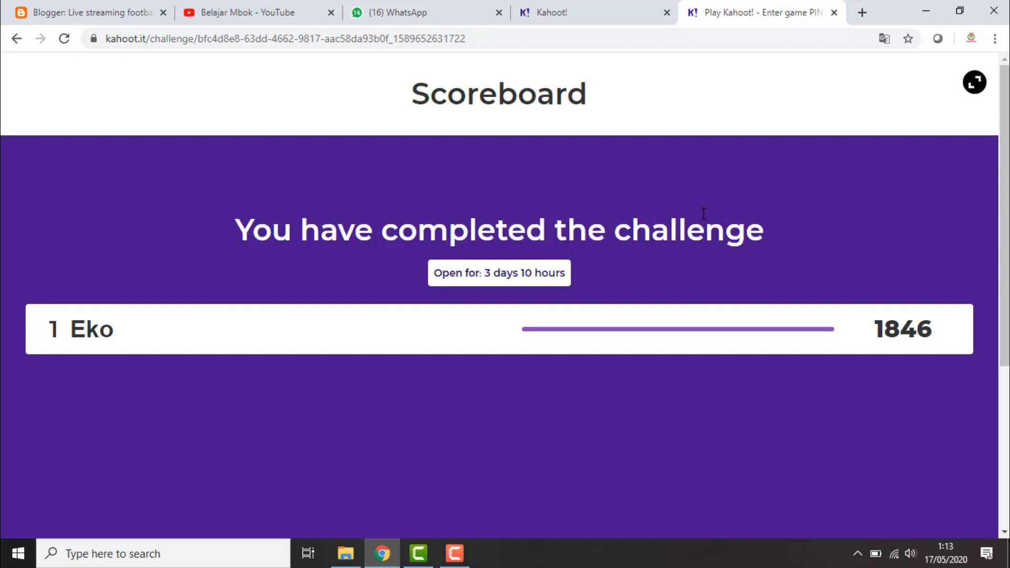
Step: Close the player's challenge tab and open the list of all reports in the teacher account
{"action": "left_click", "coordinate": [834, 12]}
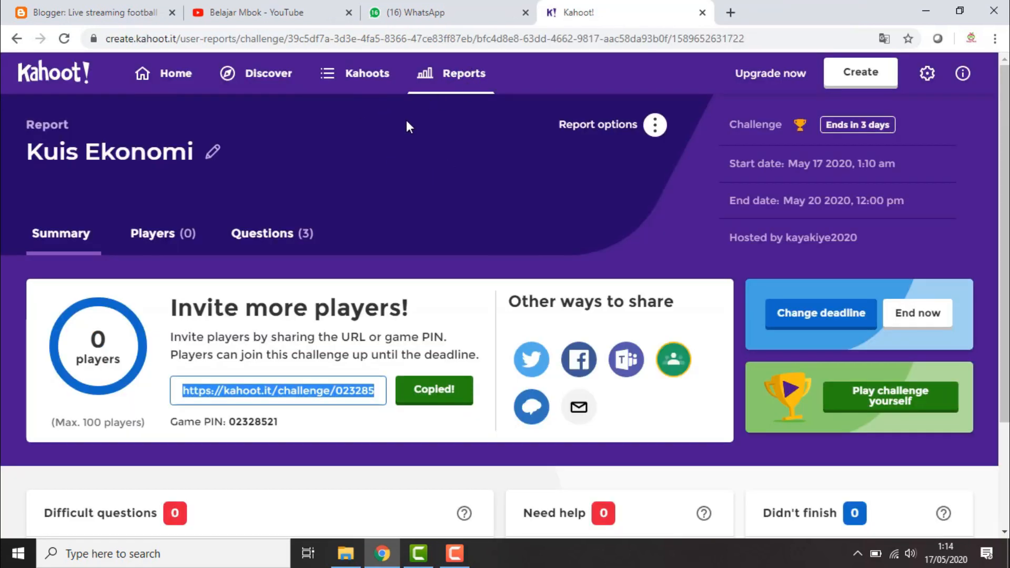
{"action": "left_click", "coordinate": [456, 76]}
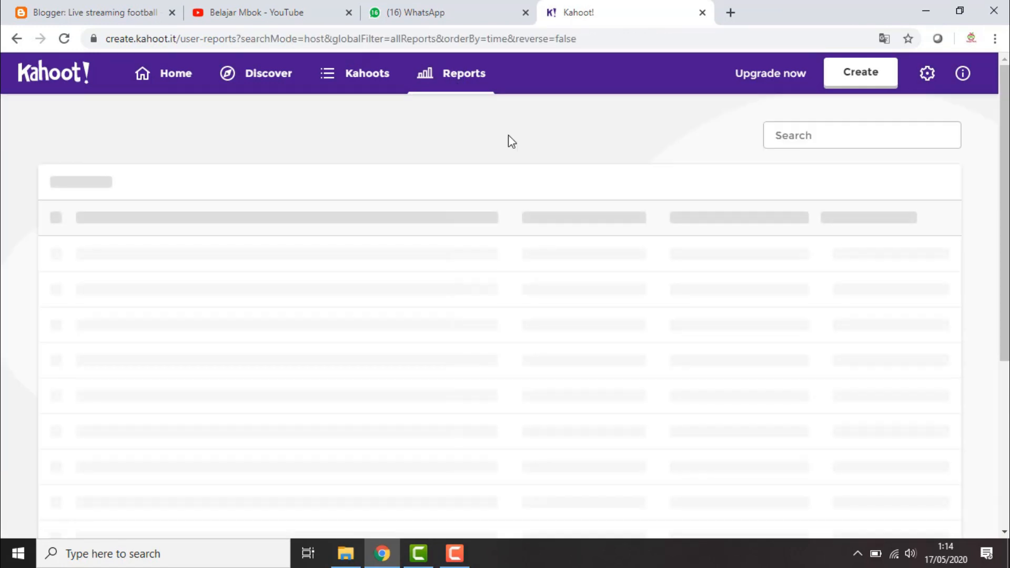
{"action": "mouse_move", "coordinate": [156, 304]}
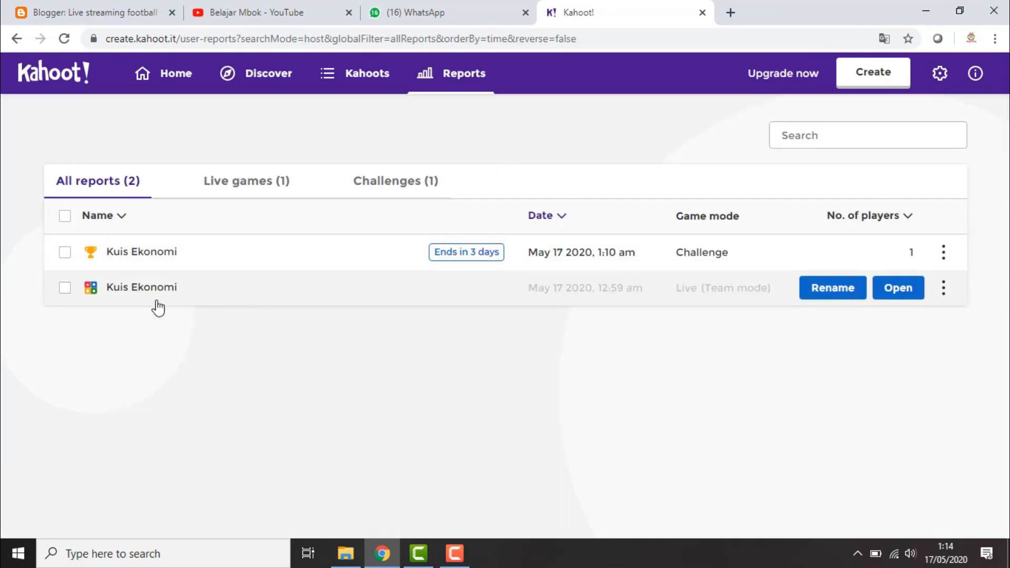